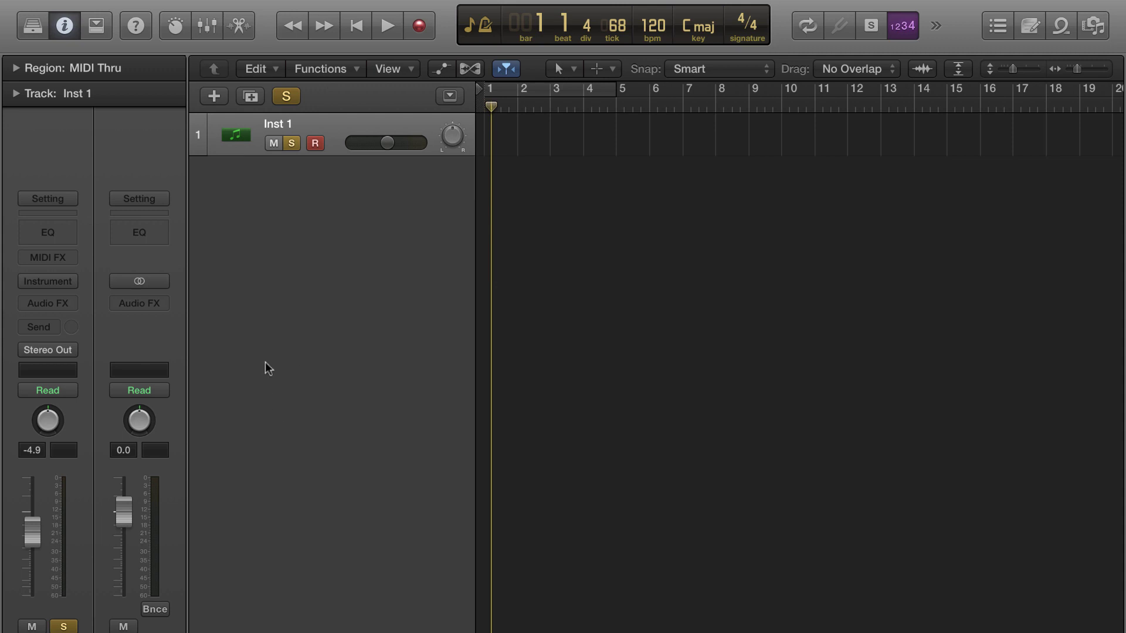
Step: Insert CthulhuMFX as a MIDI effect on the Inst 1 channel strip and reposition its window
click(72, 258)
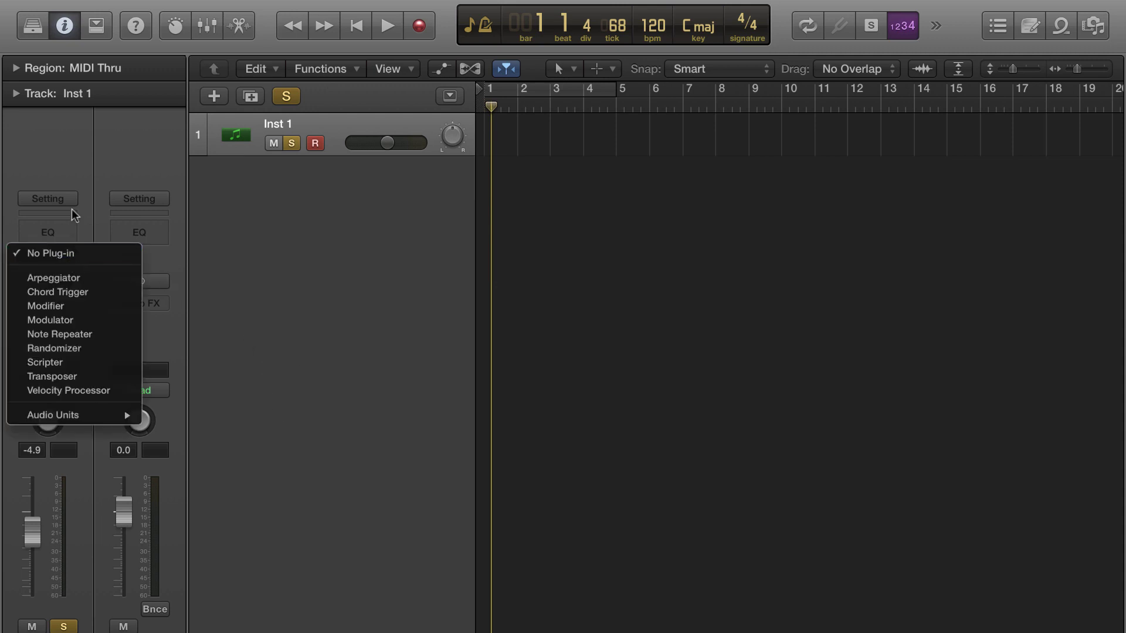
click(71, 209)
click(68, 260)
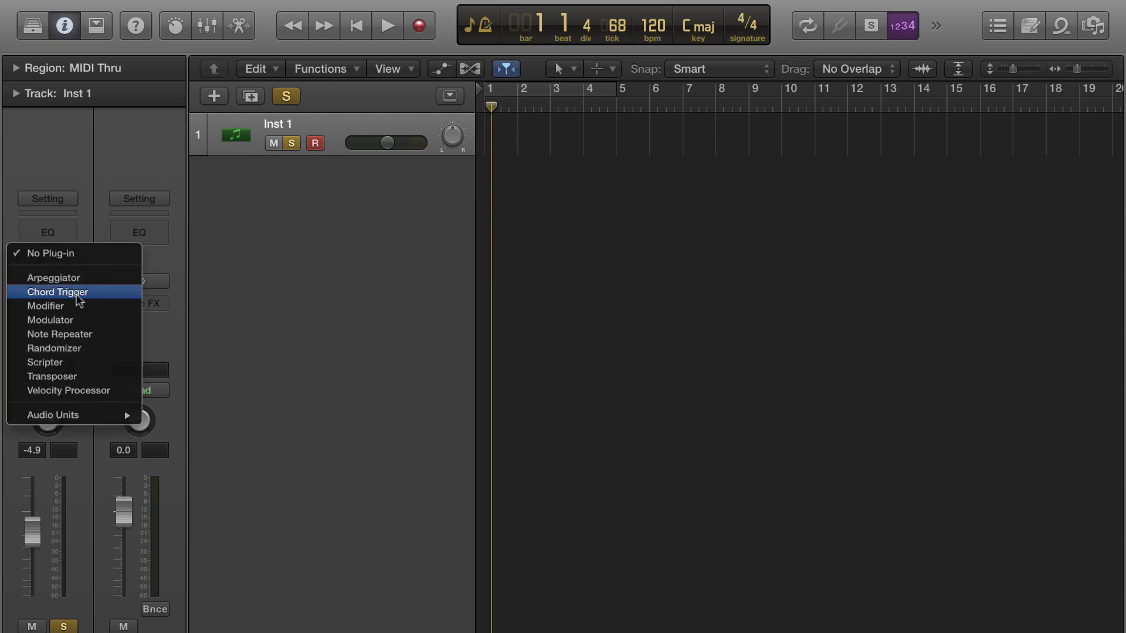
mouse_move(93, 416)
mouse_move(188, 415)
click(309, 416)
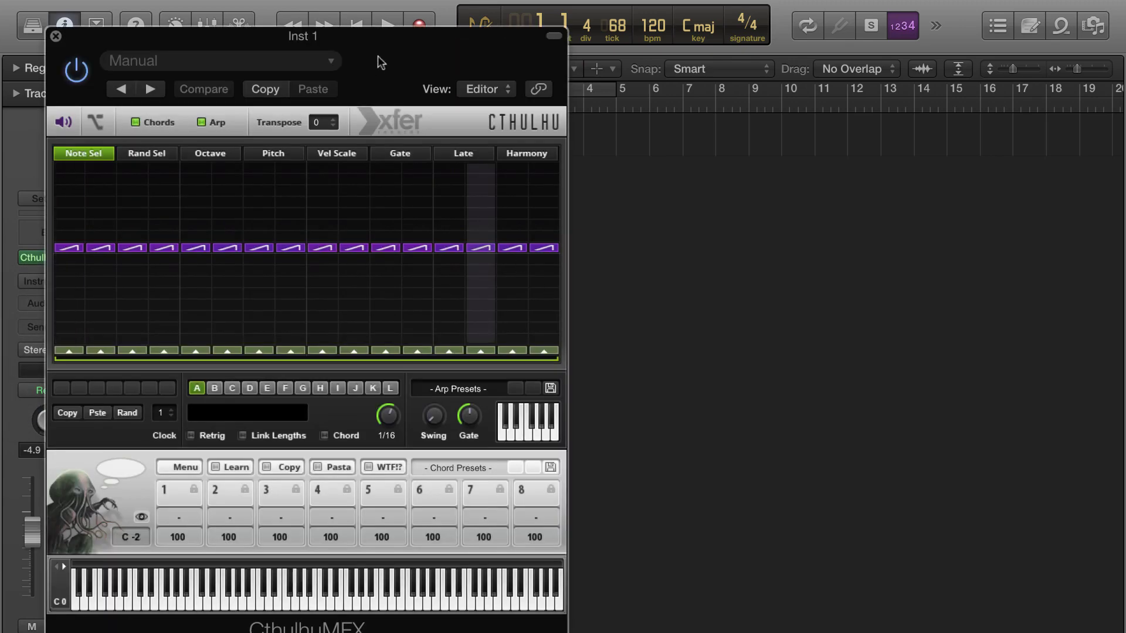
drag(400, 28, 770, 0)
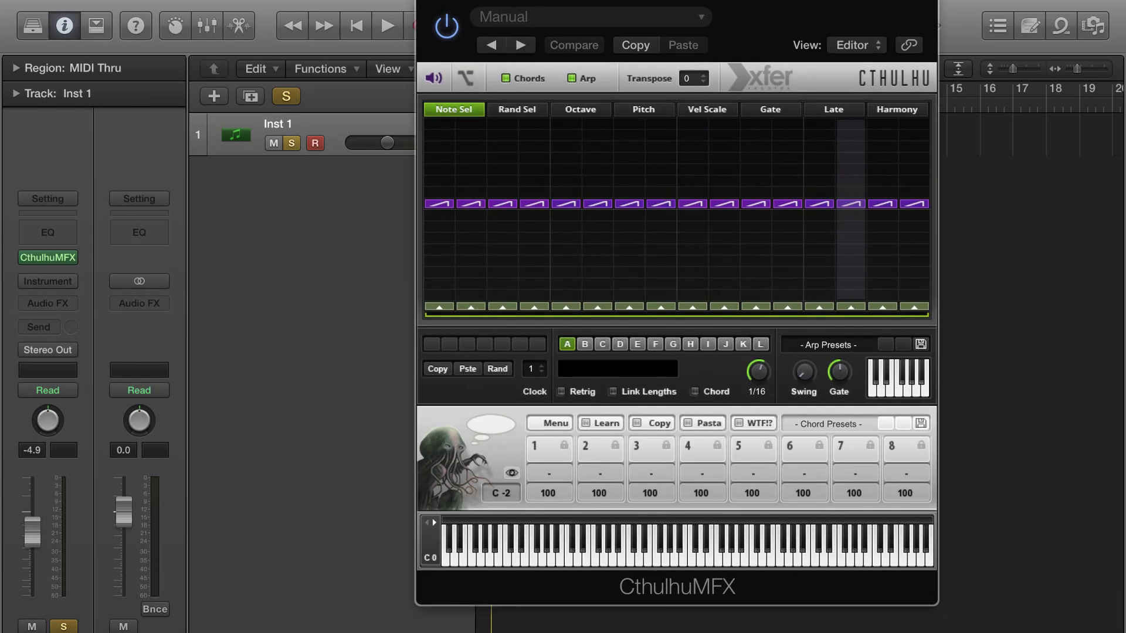
Step: Show the Musical Typing keyboard and play test notes on the Inst 1 track
key(super+k)
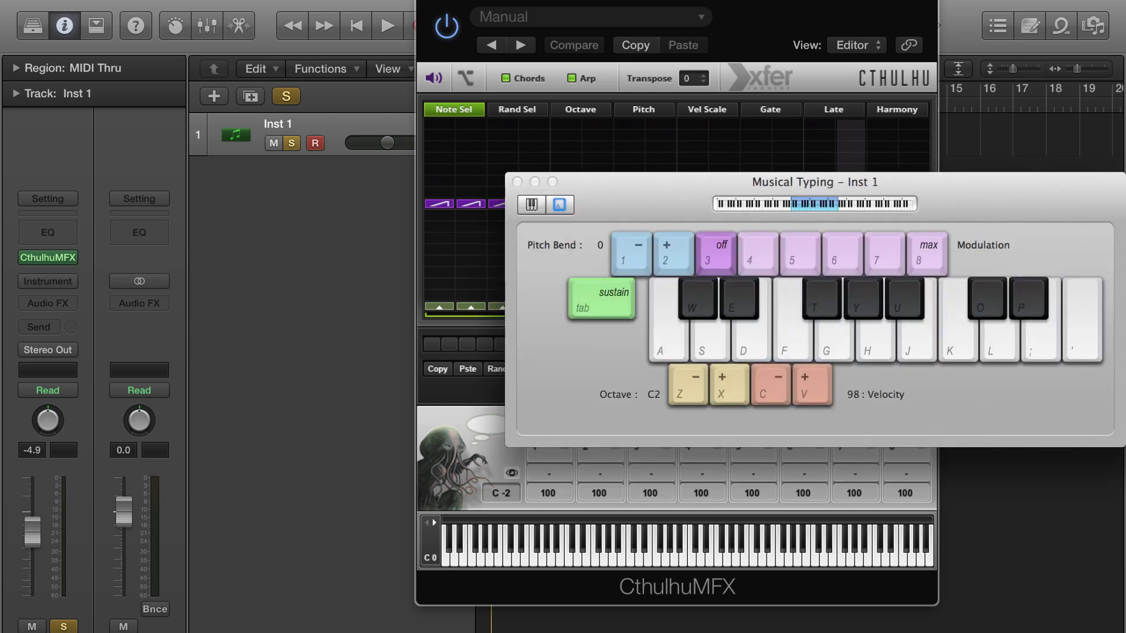
key(a)
key(s)
key(k)
key(a)
key(s)
key(l)
key(a)
key(s)
key(g)
key(h)
key(d)
key(a)
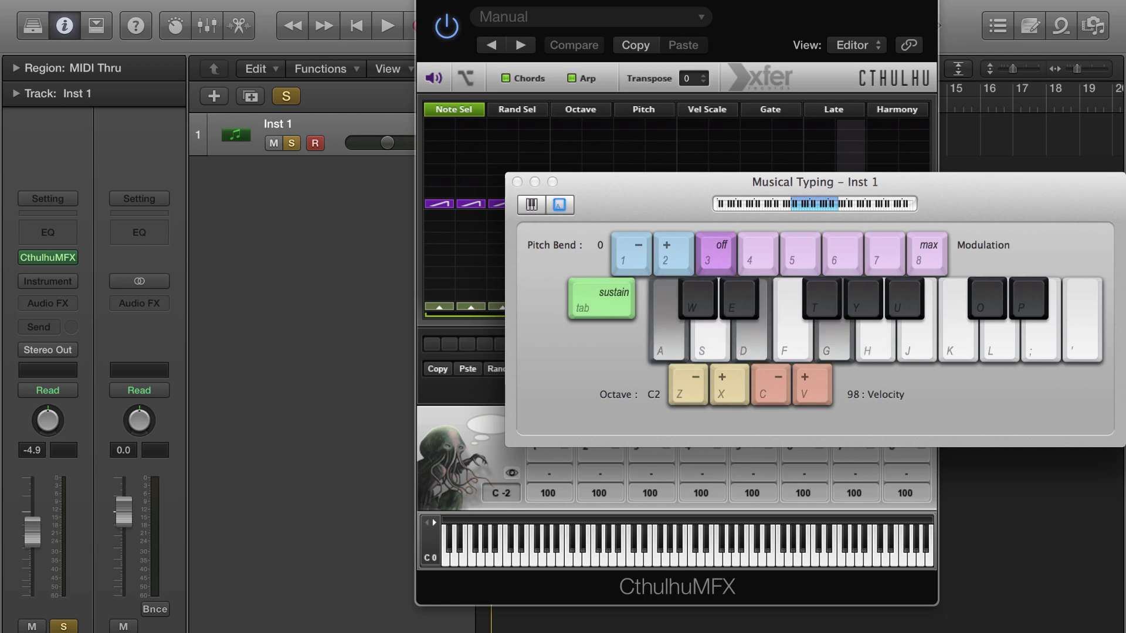
key(l)
key(a)
key(d)
key(k)
key(a)
key(s)
key(d)
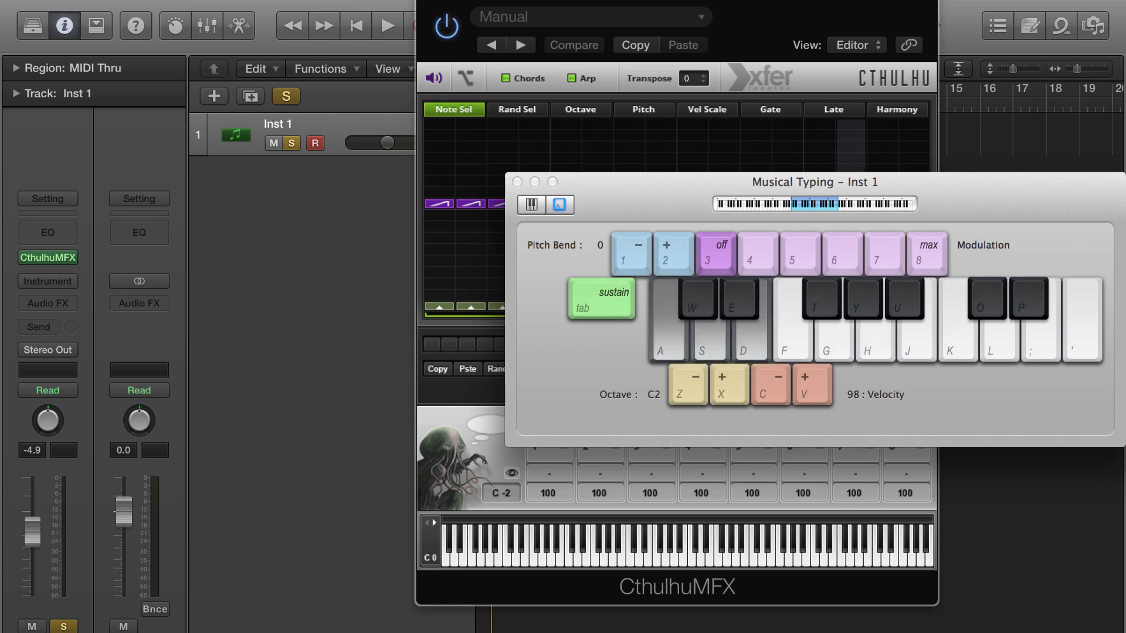
key(k)
key(l)
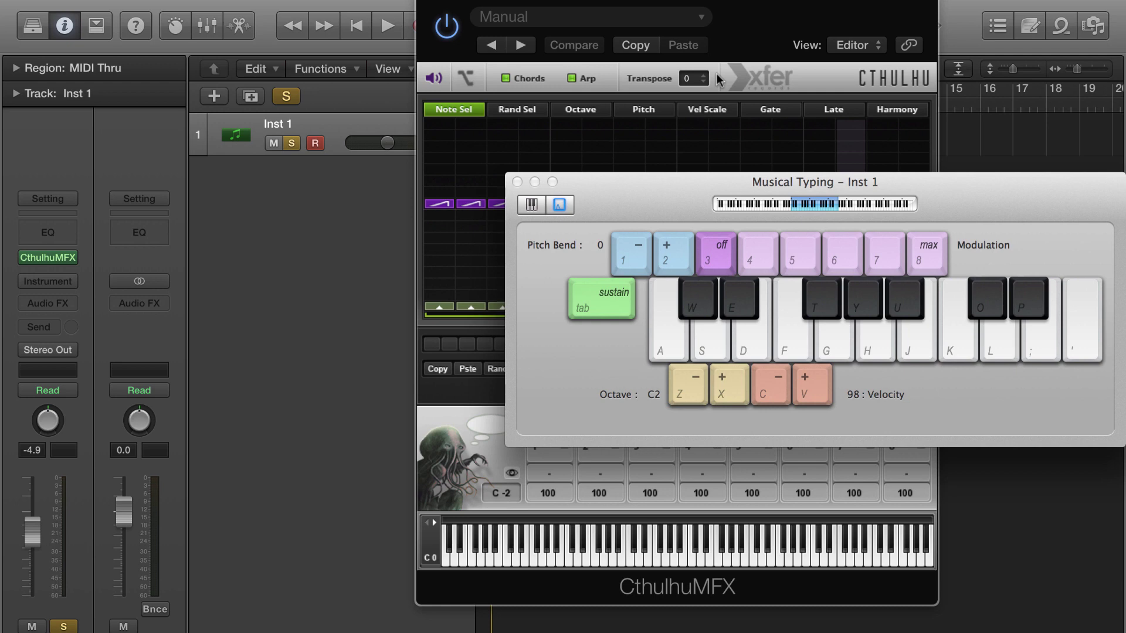
key(a)
key(a)
mouse_move(59, 261)
click(69, 303)
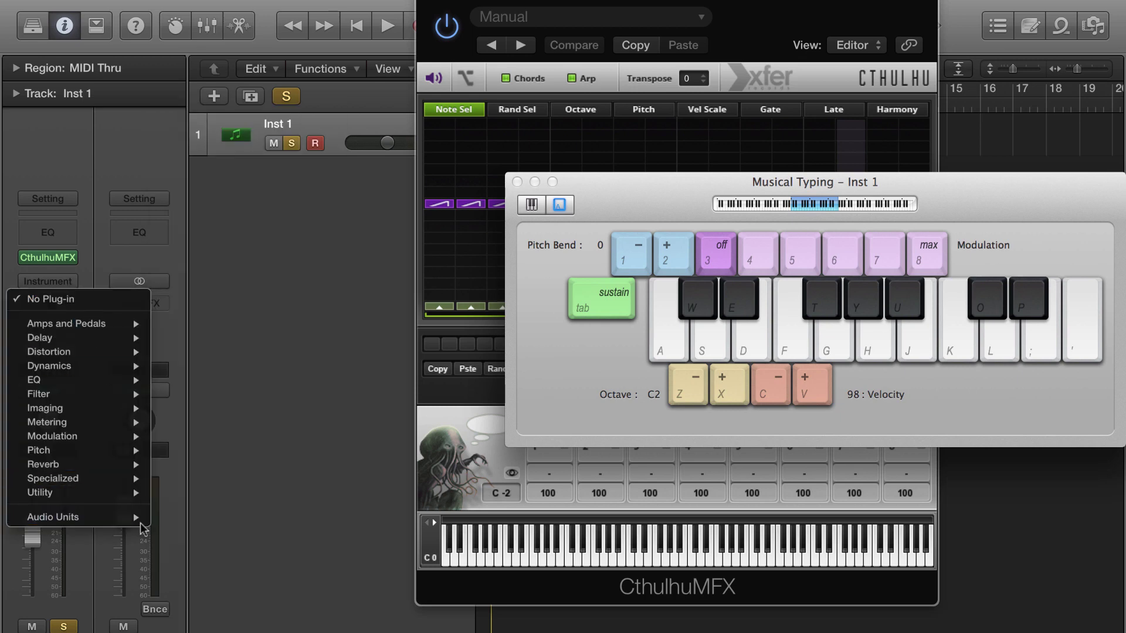
mouse_move(139, 519)
mouse_move(305, 407)
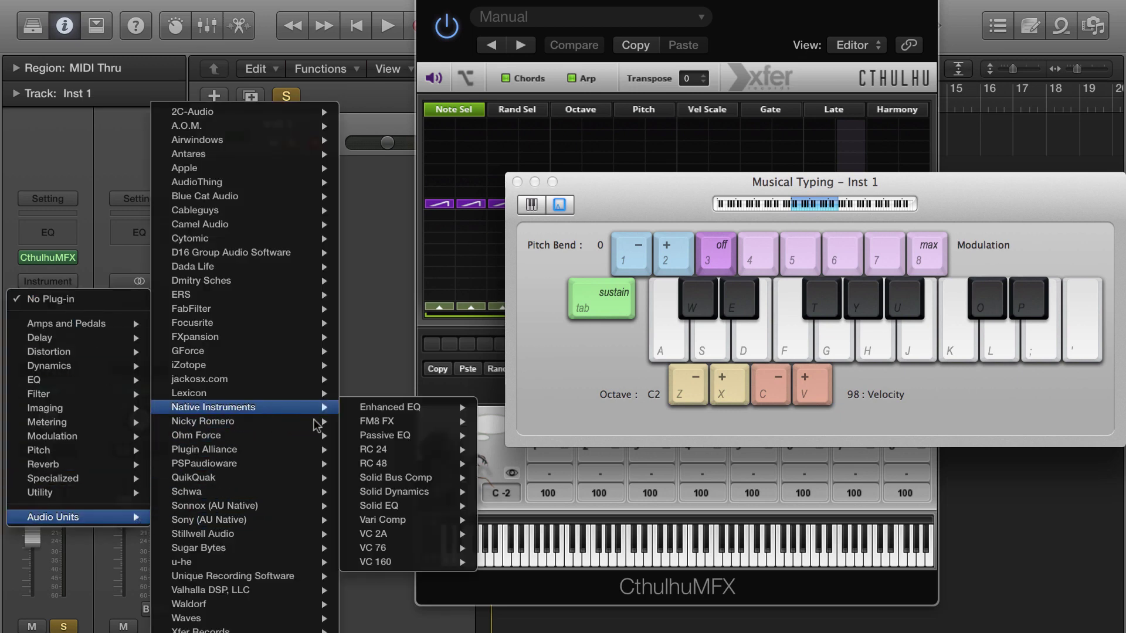
click(68, 270)
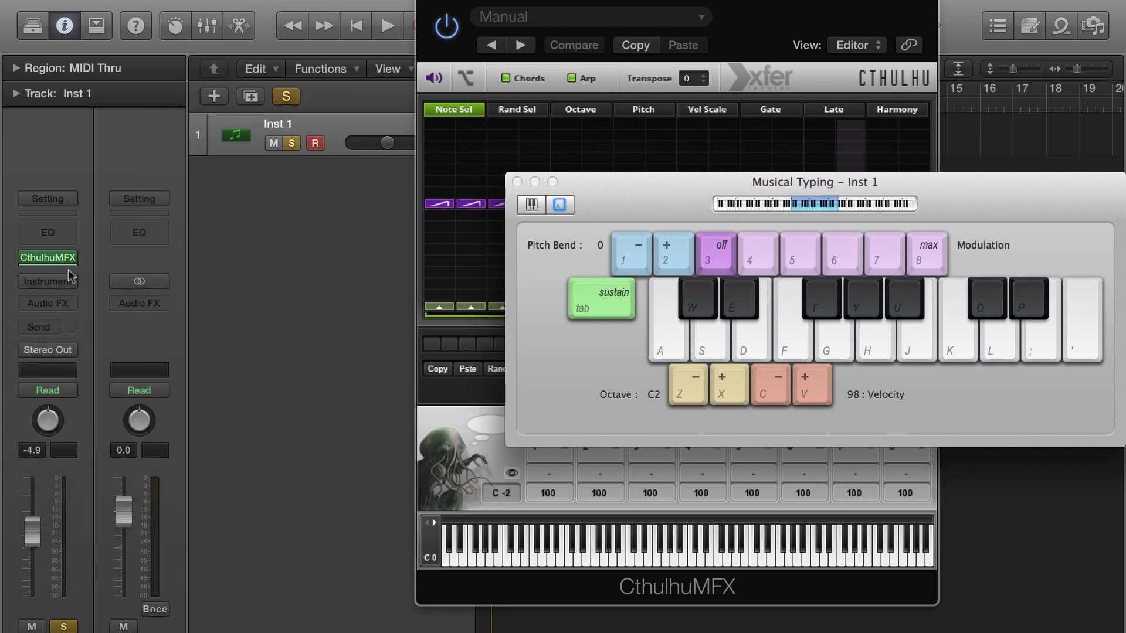
Step: Load Massive as the software instrument on the Inst 1 track
click(68, 278)
mouse_move(65, 586)
mouse_move(377, 435)
mouse_move(434, 463)
click(522, 462)
Step: Load the LDSSAW - Sweet Disposition preset from Massive's sound browser and close the synth window
click(766, 143)
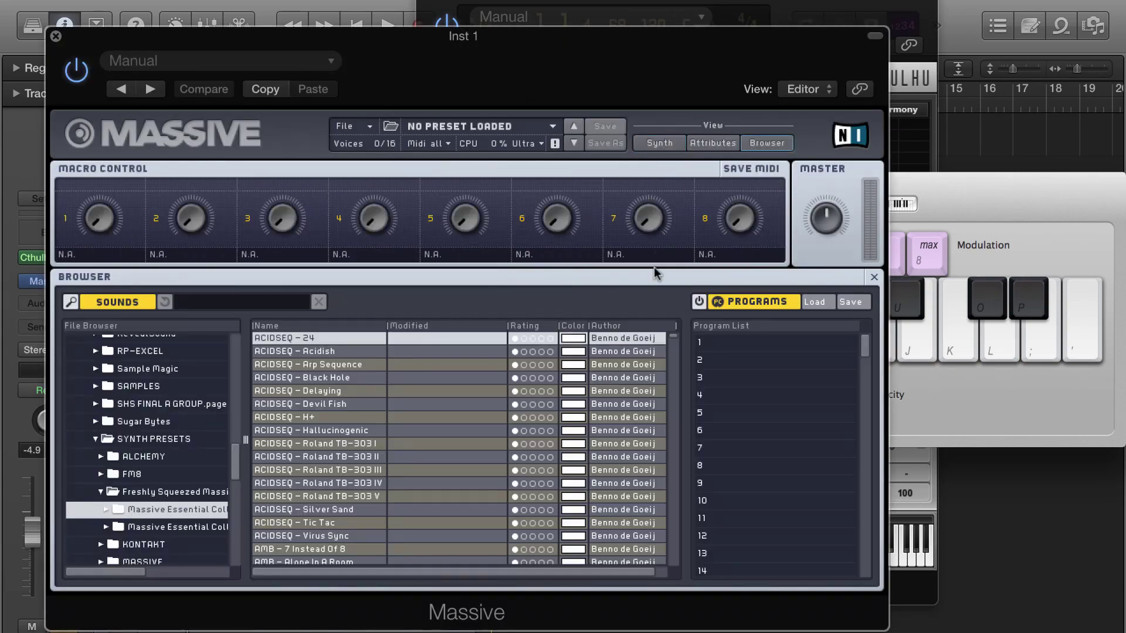
scroll(328, 469, down, 15)
double_click(317, 553)
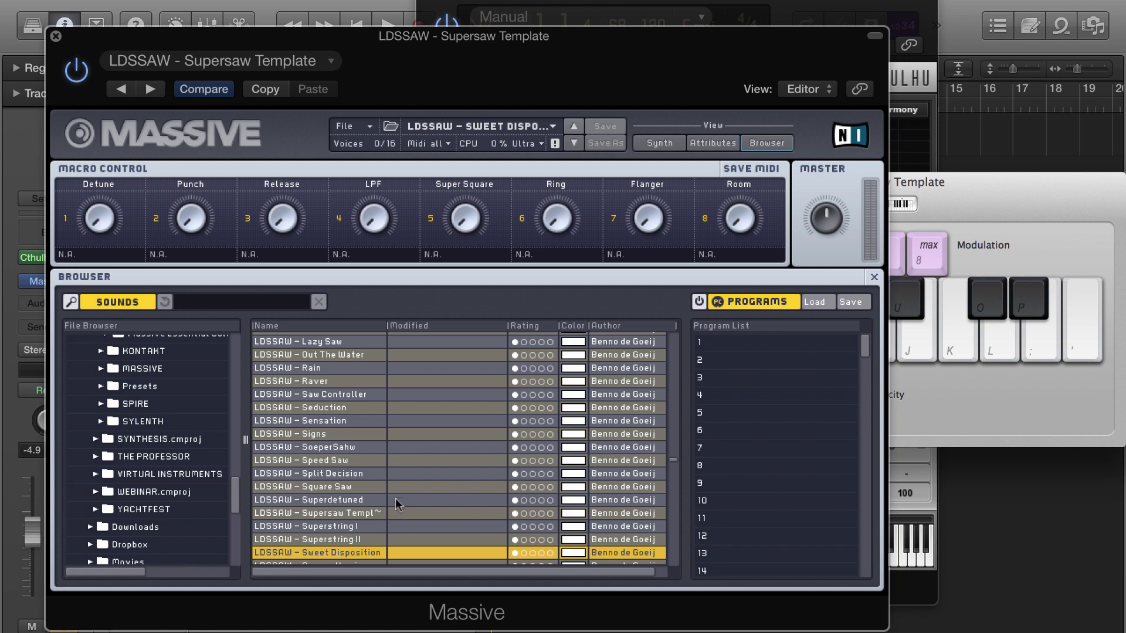
click(56, 37)
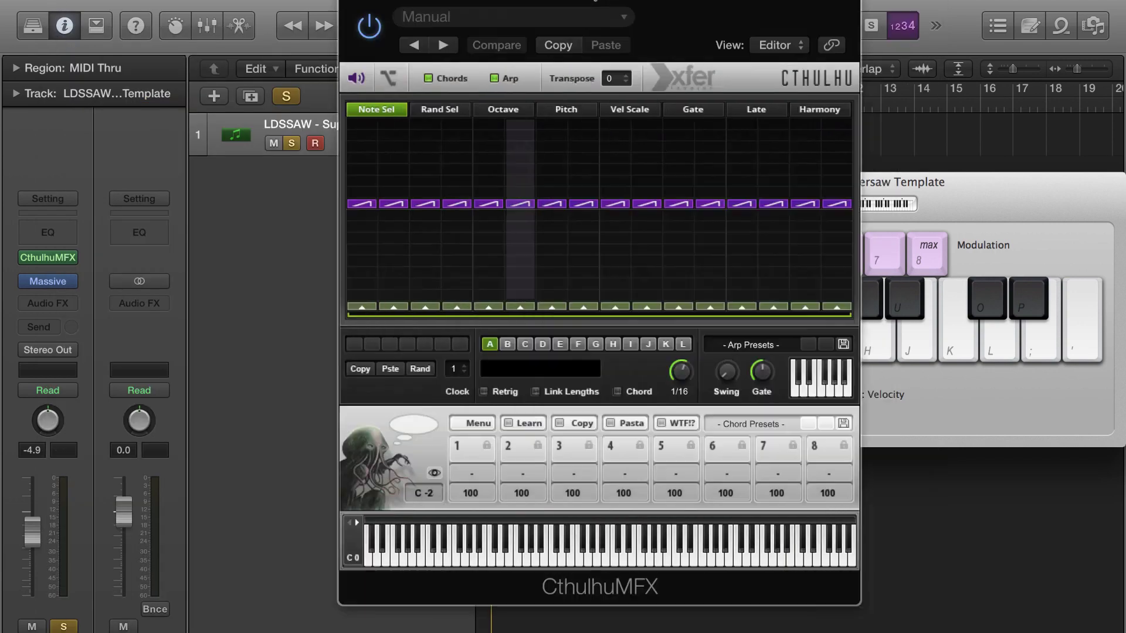
Step: Draw a varied Note Sel pattern across the Cthulhu arpeggiator steps and turn its Arp section off
drag(595, 2, 342, 1)
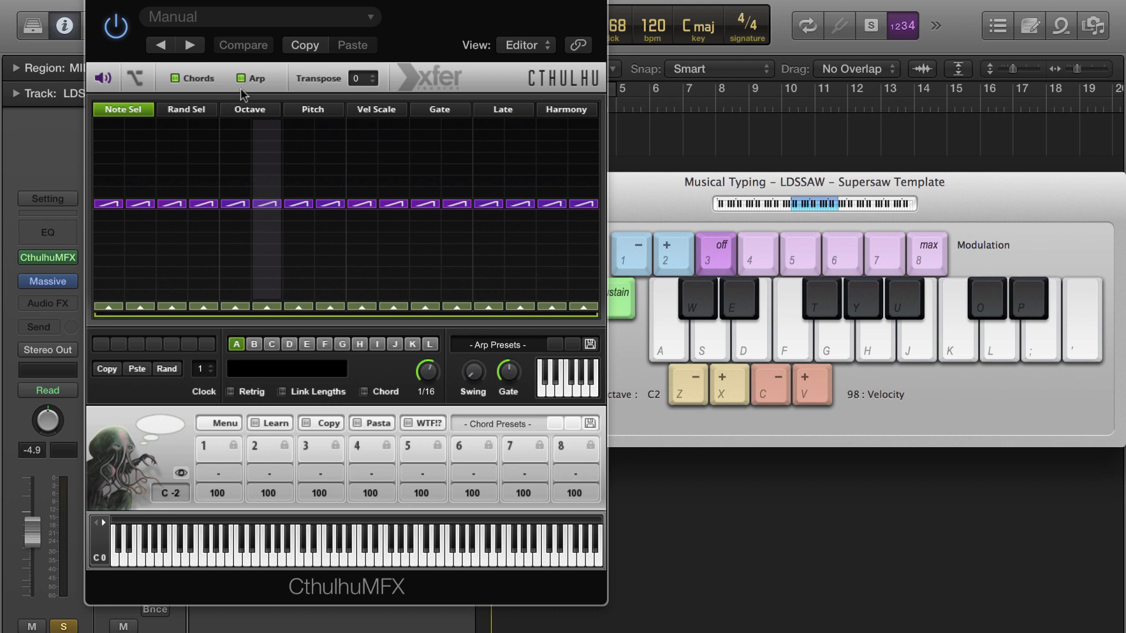
mouse_move(154, 199)
mouse_down()
mouse_move(182, 154)
mouse_move(320, 214)
mouse_move(446, 194)
mouse_move(553, 218)
mouse_move(420, 175)
mouse_move(169, 202)
mouse_move(399, 211)
mouse_move(546, 173)
mouse_move(481, 161)
mouse_up()
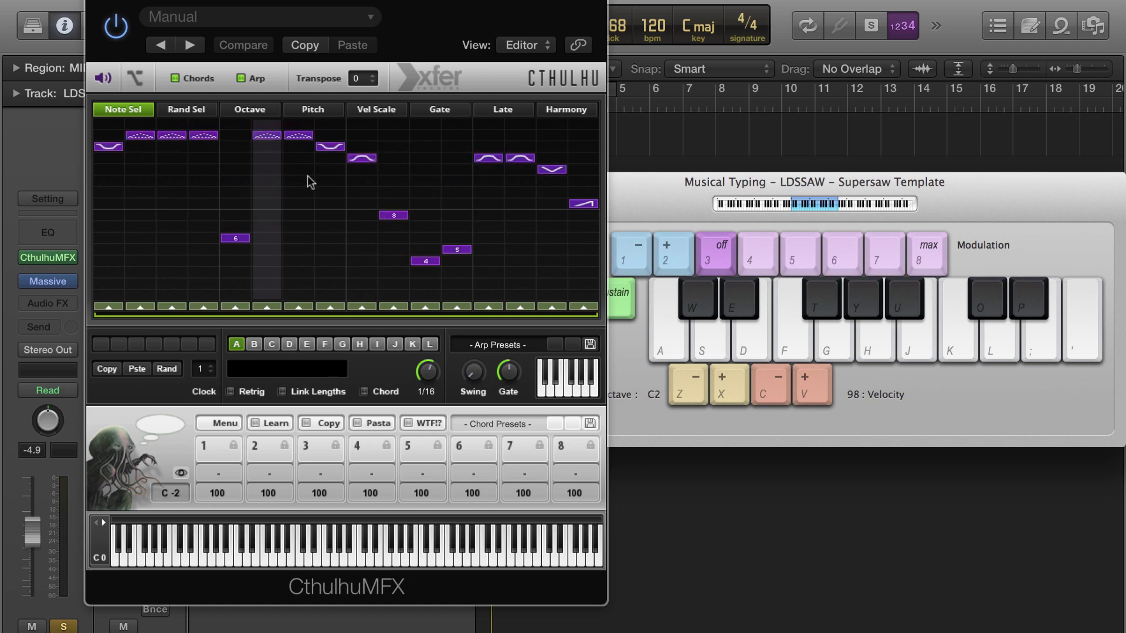
click(252, 83)
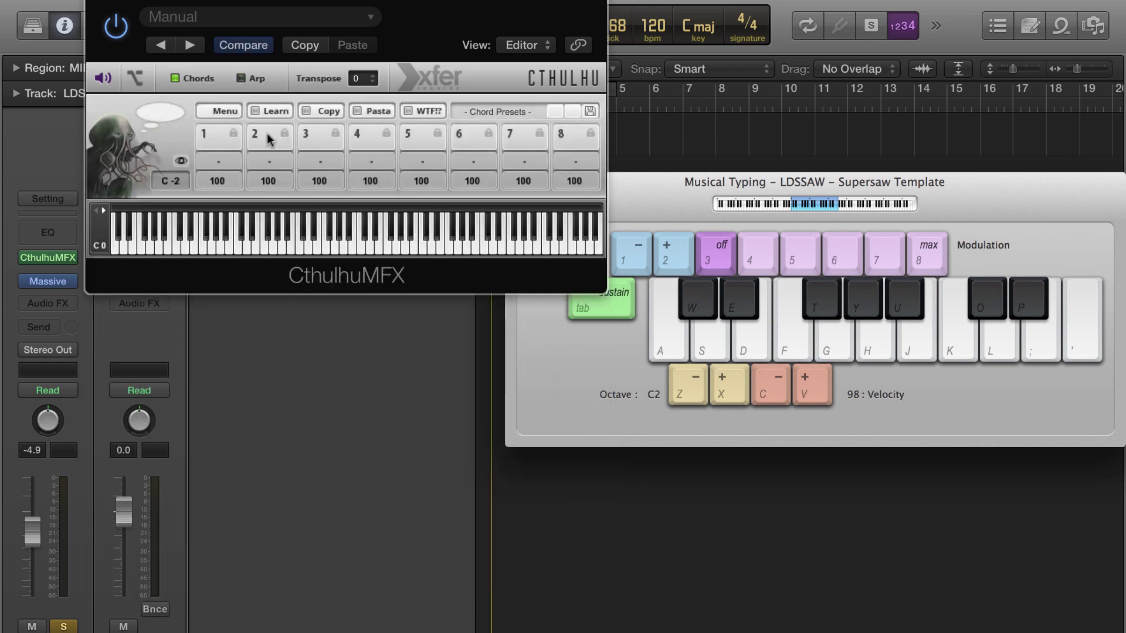
Step: Play single notes and short phrases with only Cthulhu's Chords section on and no chord preset loaded
key(a)
key(a)
key(g)
key(l)
key(k)
key(a)
key(s)
key(e)
key(g)
key(a)
key(s)
key(e)
key(g)
key(a)
key(s)
key(e)
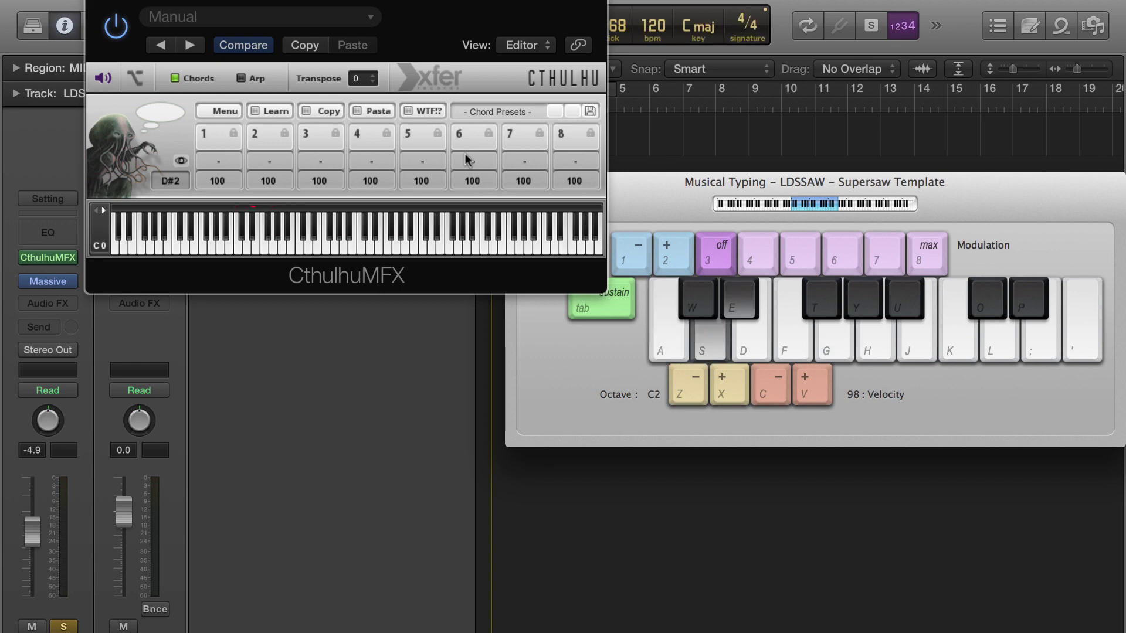
key(g)
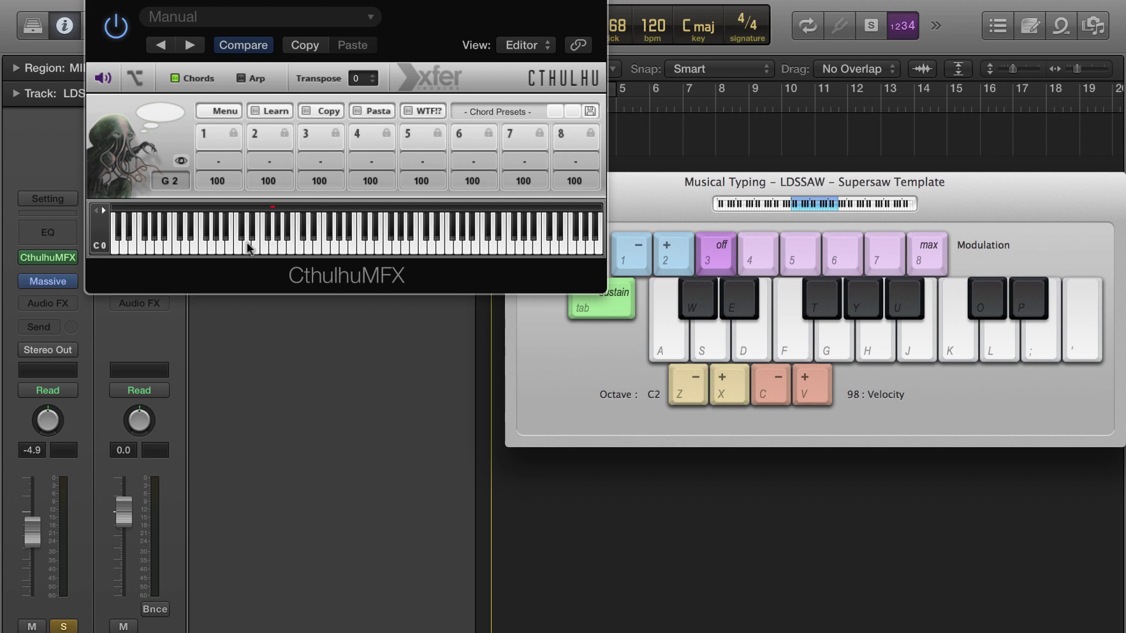
key(h)
key(g)
key(f)
key(d)
key(g)
Step: Load the BachChorale_013 chord preset from the BachChorales0-99 folder in Cthulhu
click(499, 111)
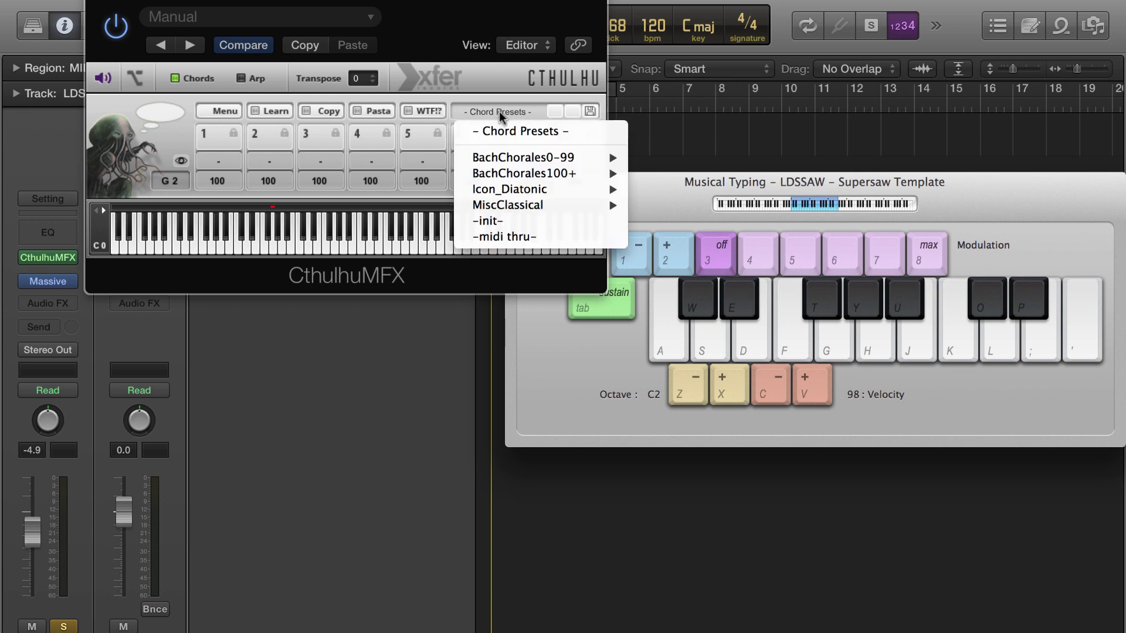
mouse_move(511, 156)
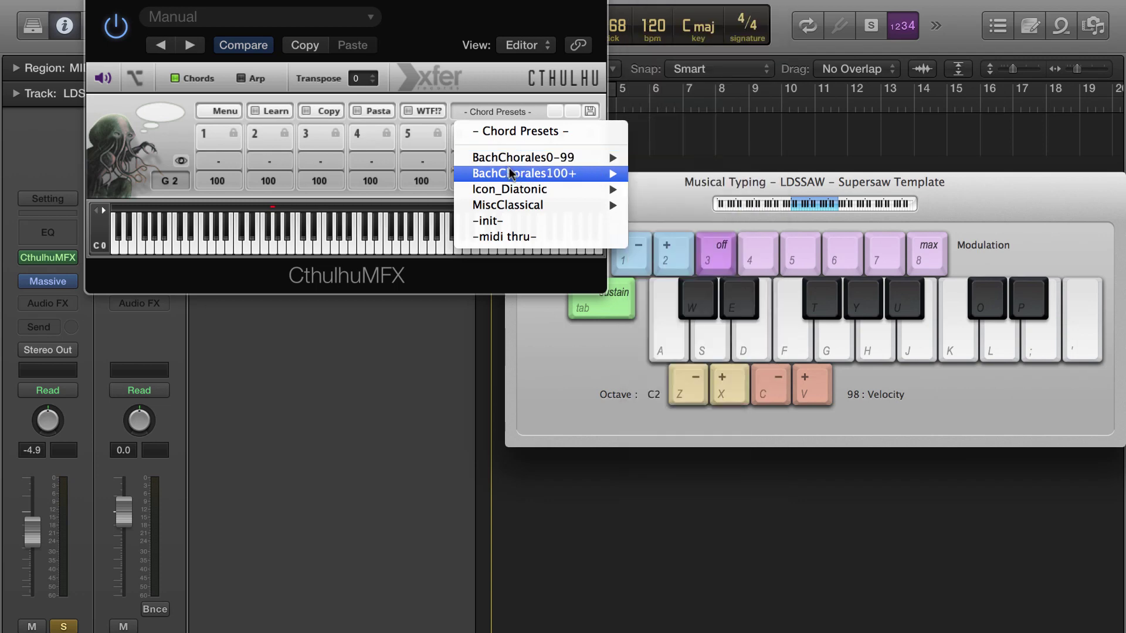
mouse_move(603, 159)
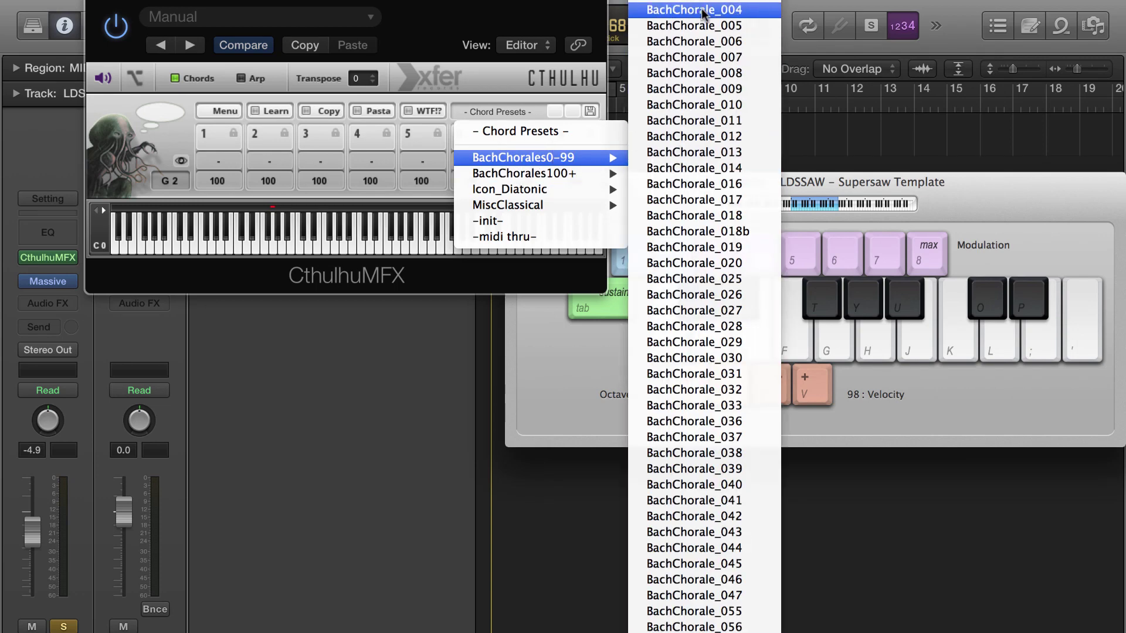
click(708, 154)
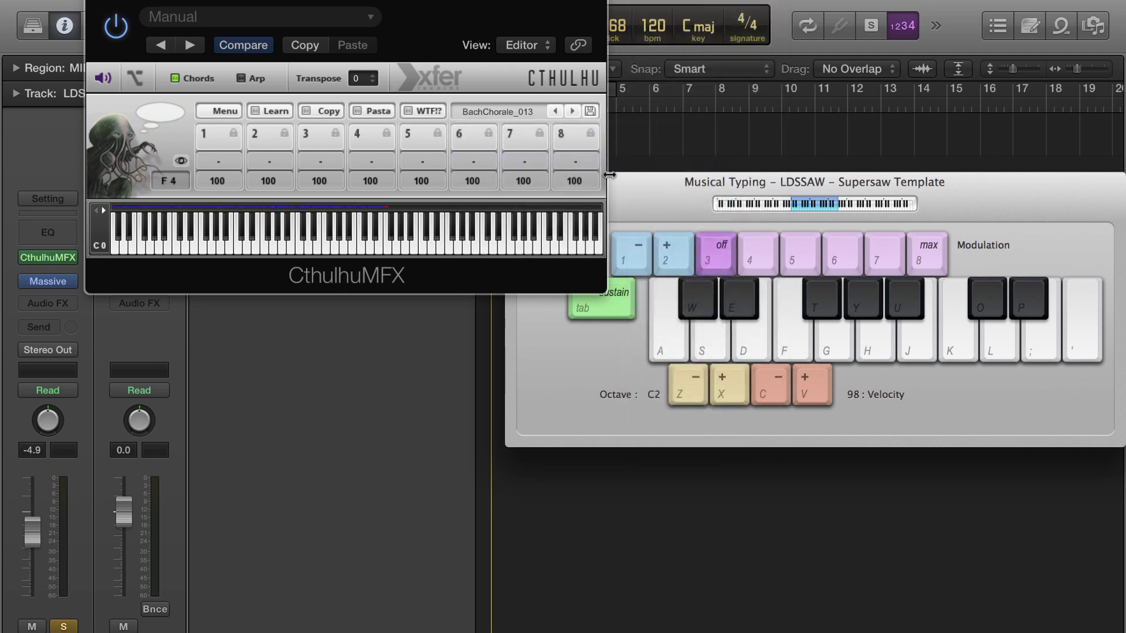
Step: Audition the BachChorale_013 chords by playing individual notes such as C, D#, E and G#
key(a)
key(a)
key(a)
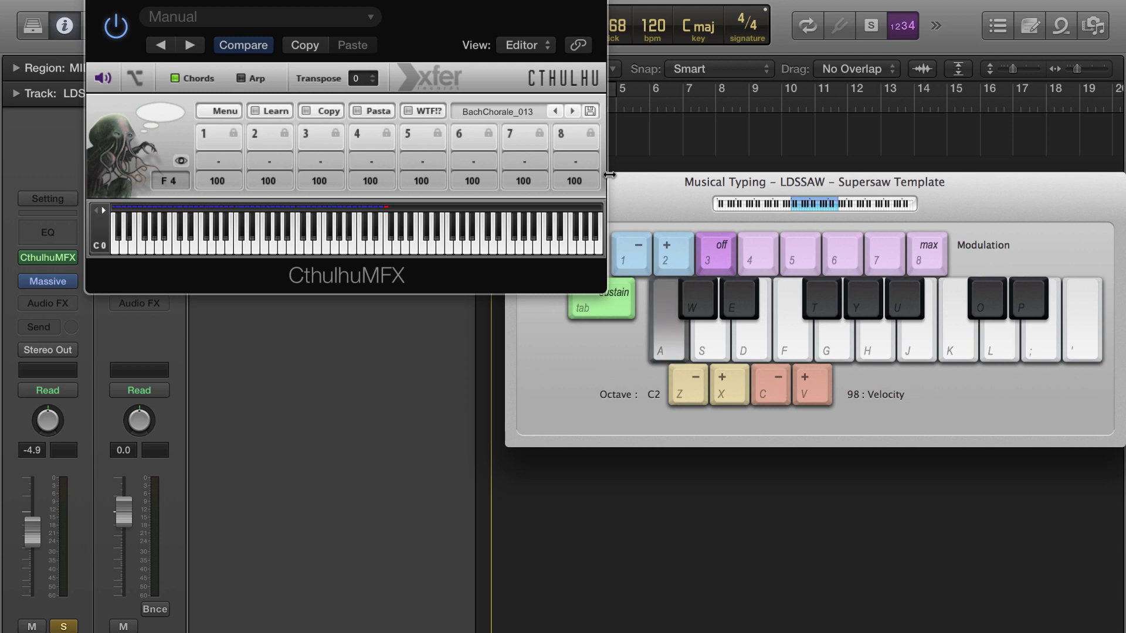
key(a)
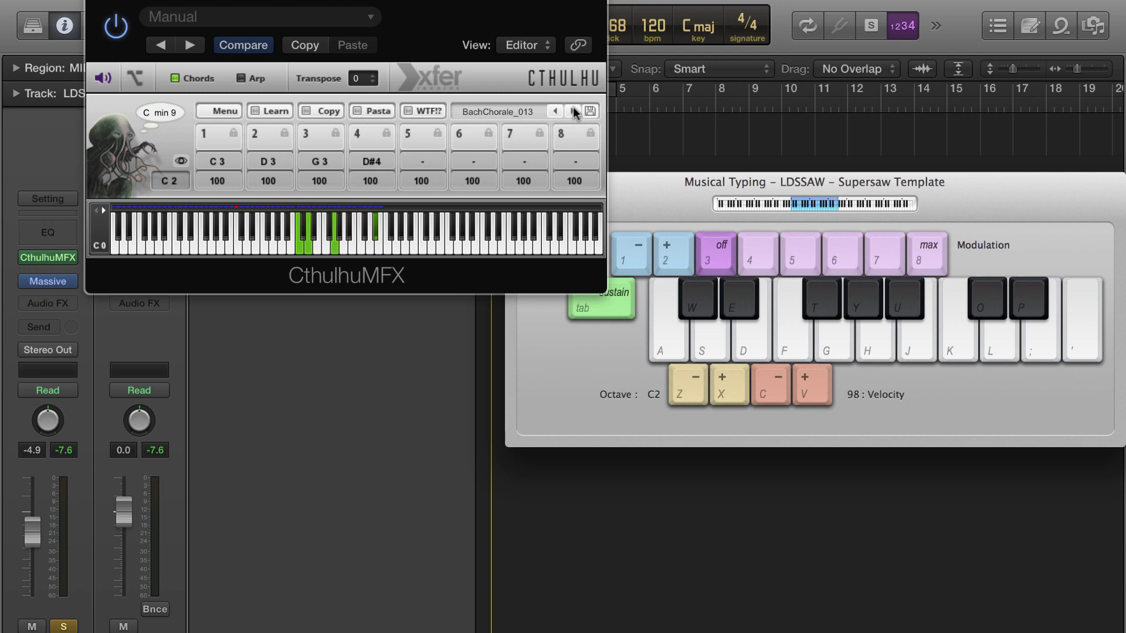
key(y)
key(y)
key(e)
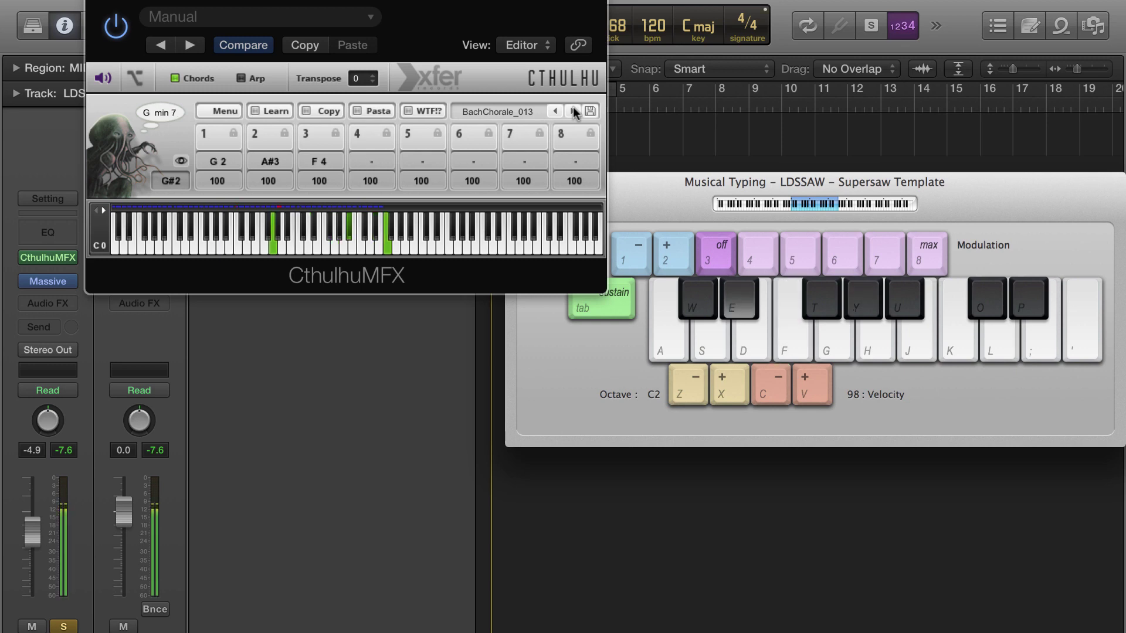
key(e)
key(d)
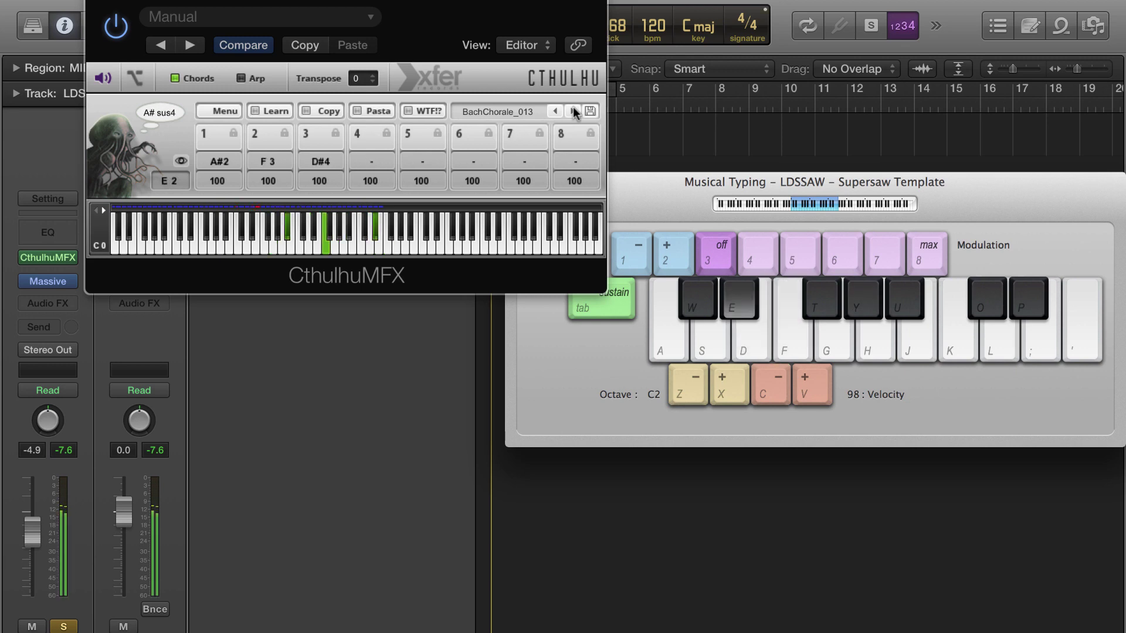
key(e)
key(d)
key(y)
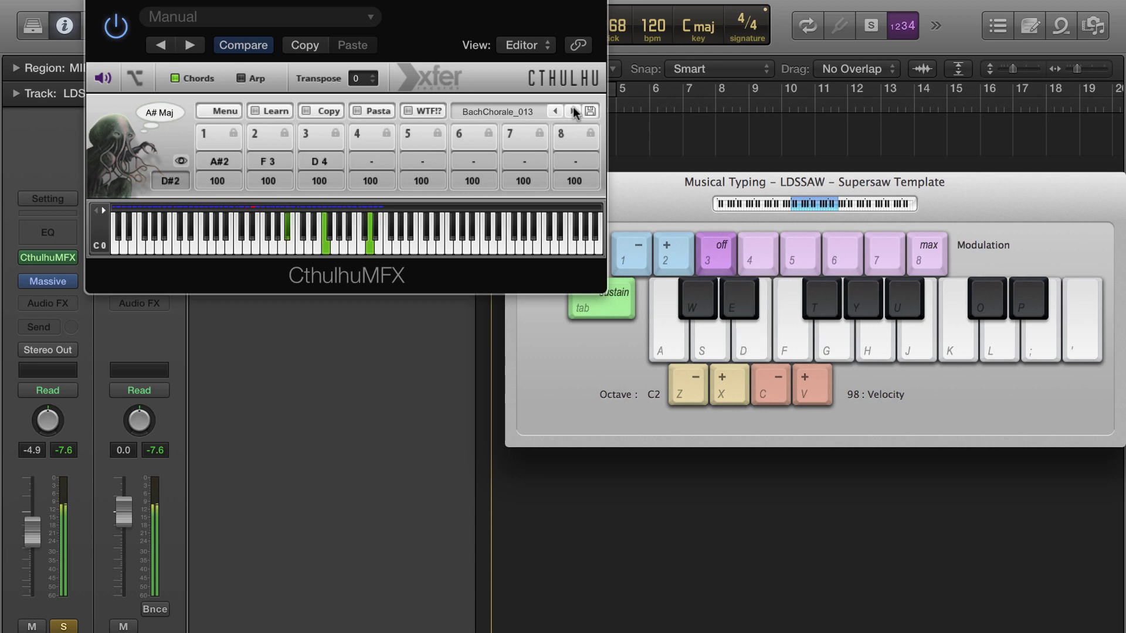
key(e)
key(d)
key(e)
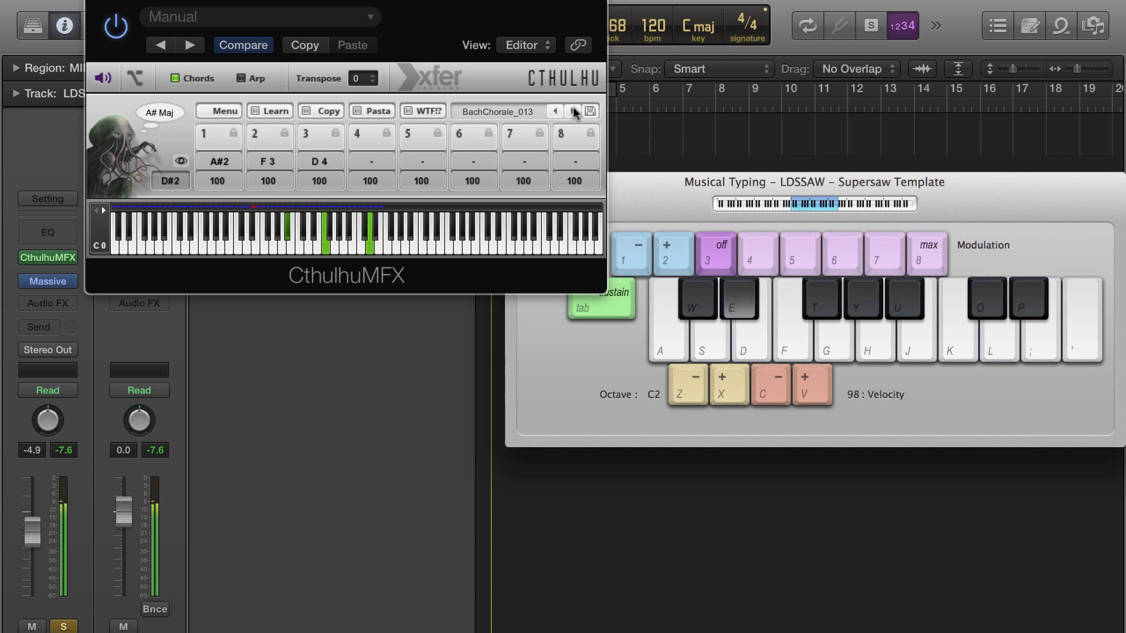
key(a)
key(d)
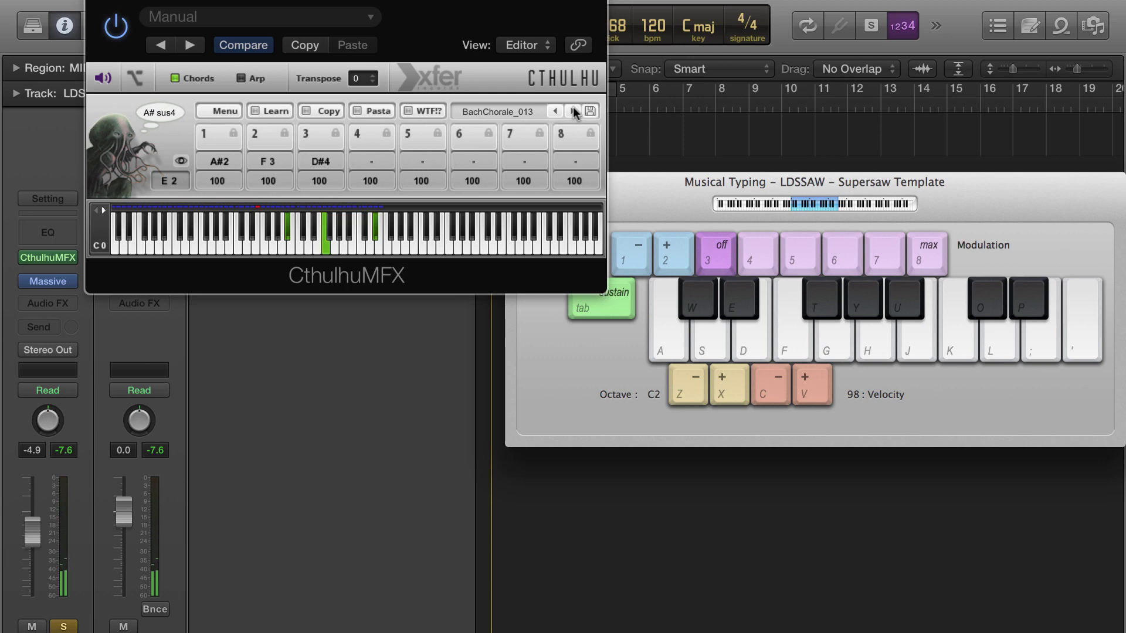
Step: Advance through the chord presets to BachChorale_017 and audition its chords with single notes
click(574, 112)
click(574, 112)
click(574, 112)
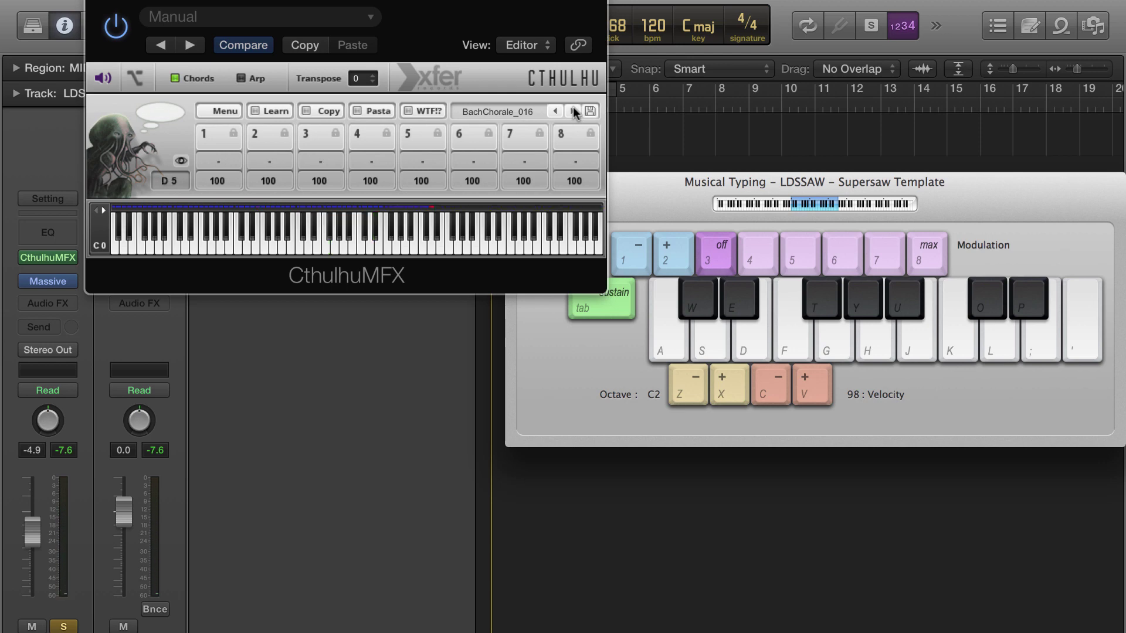
click(573, 112)
key(d)
key(a)
key(a)
key(e)
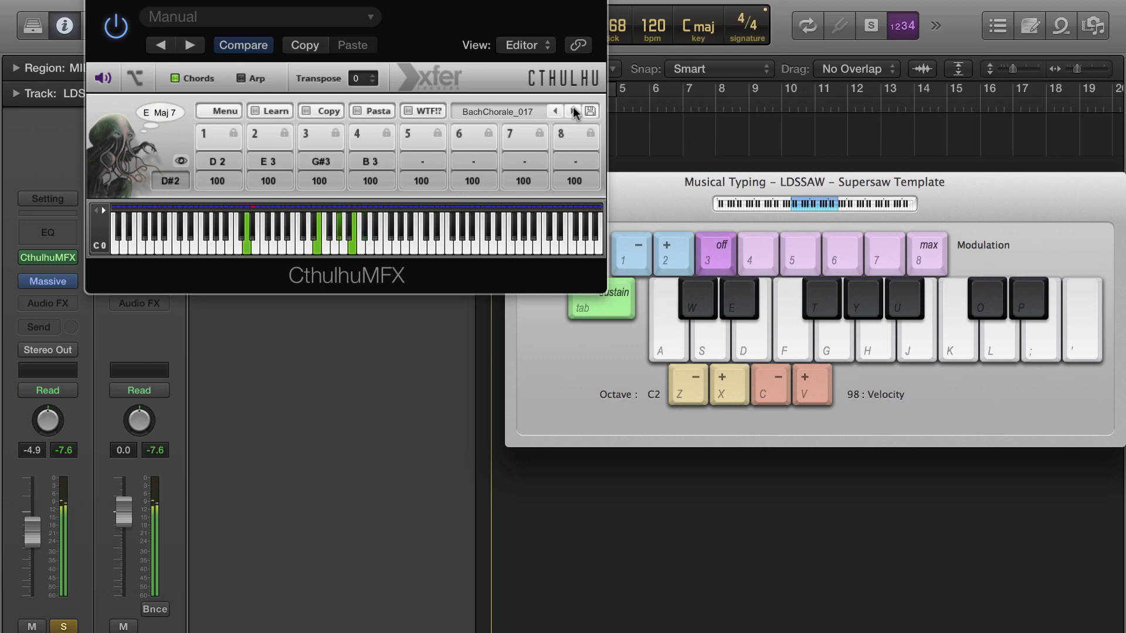
key(d)
Step: Advance the chord preset to BachChorale_018b and audition its C, D# and E chord triggers
click(574, 112)
key(d)
click(573, 112)
key(e)
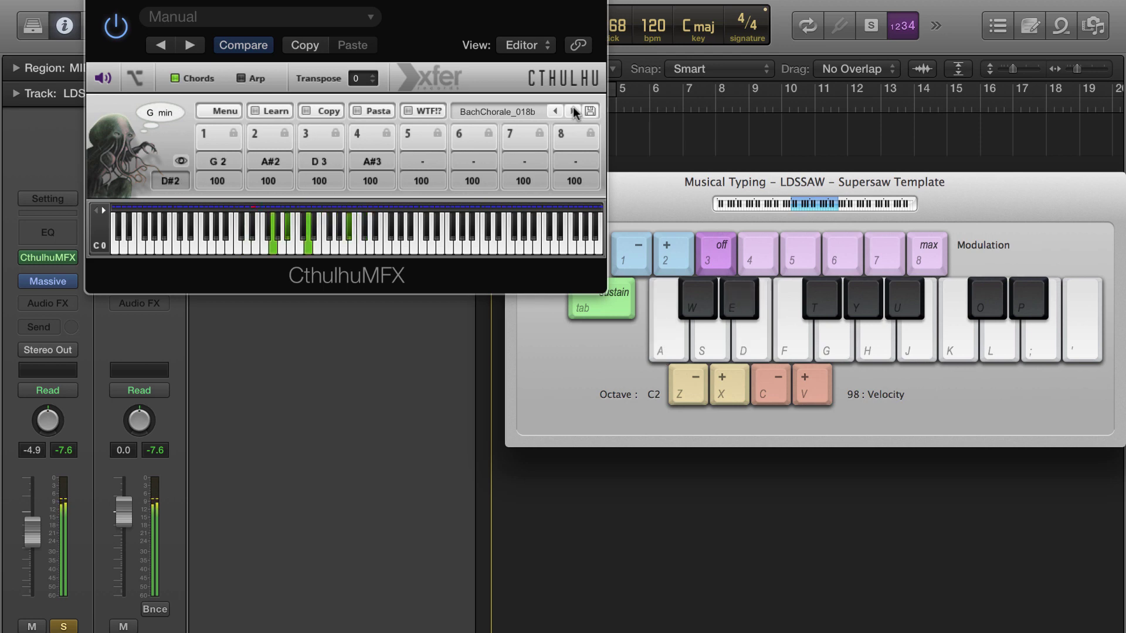
key(d)
key(a)
key(a)
key(e)
key(a)
key(e)
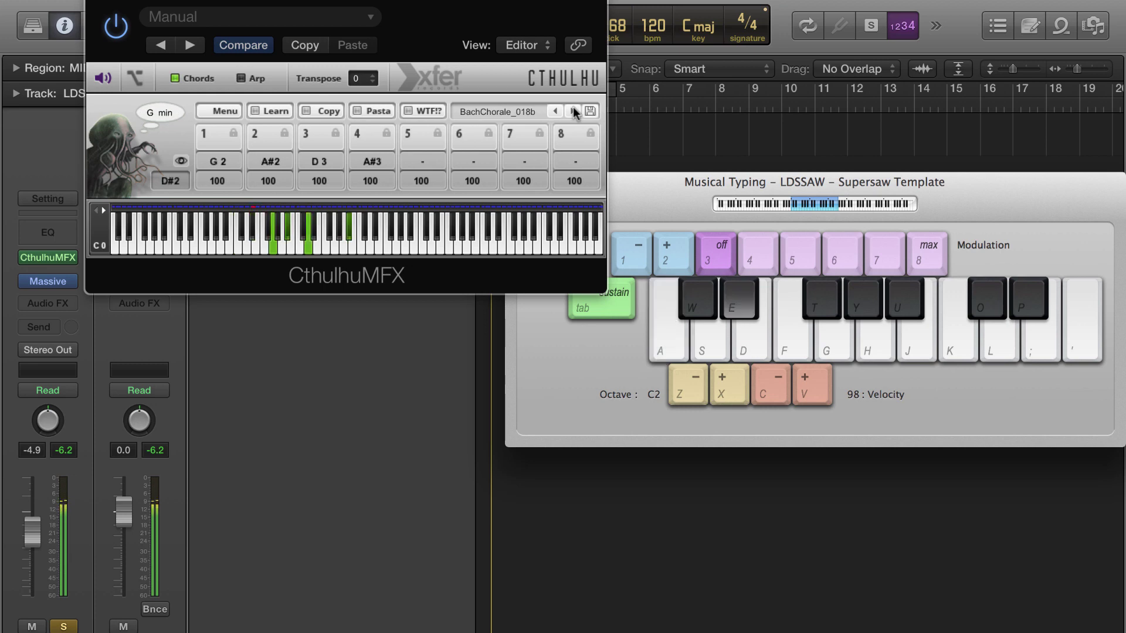
key(d)
key(a)
key(e)
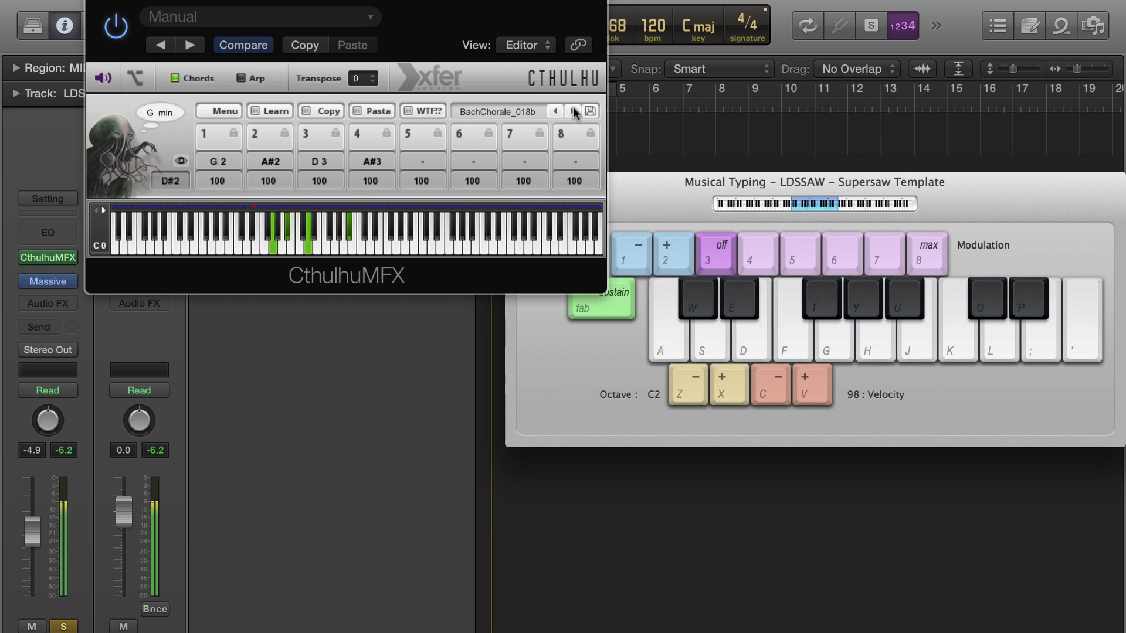
Step: Audition the chord on E, and browse the chord preset folders, including BachChorales100+ and MiscClassical
key(e)
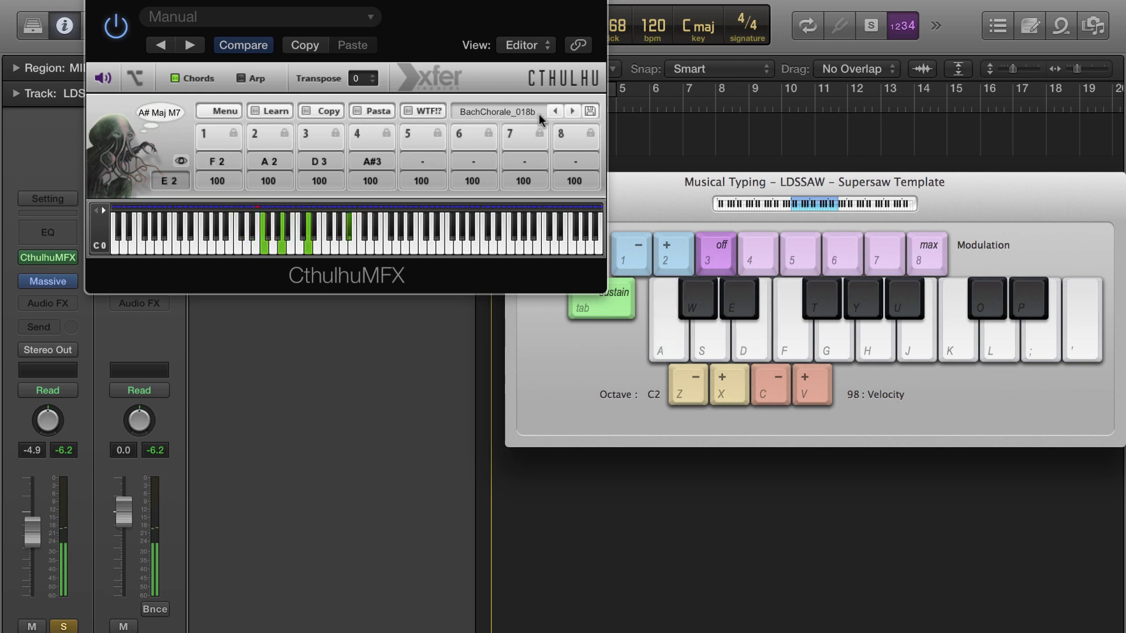
click(519, 111)
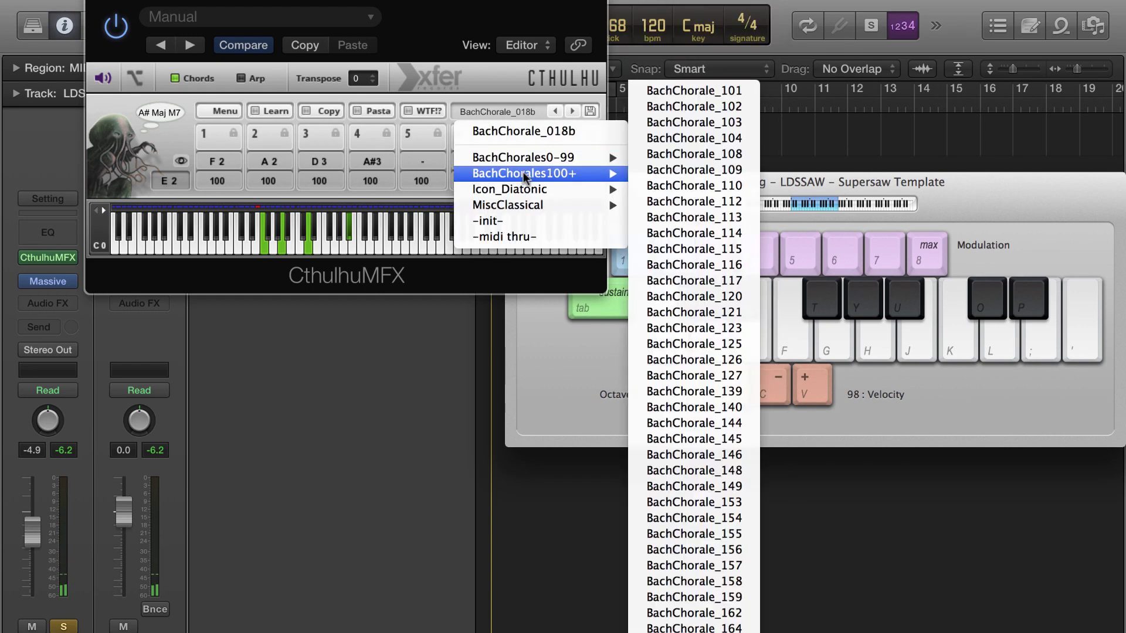
mouse_move(522, 192)
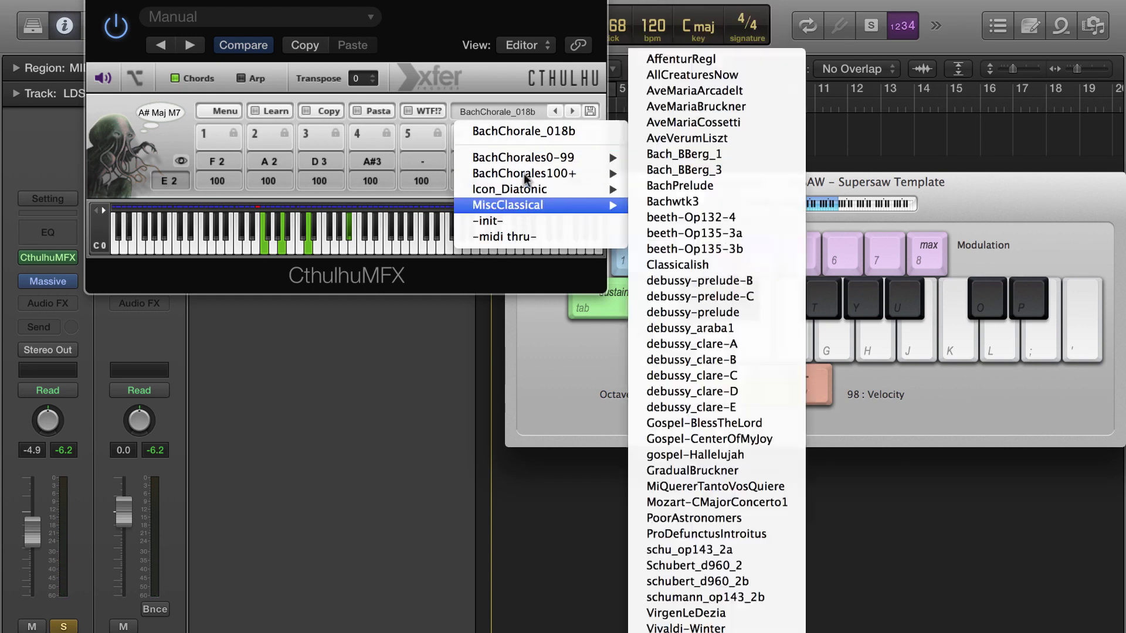
click(425, 54)
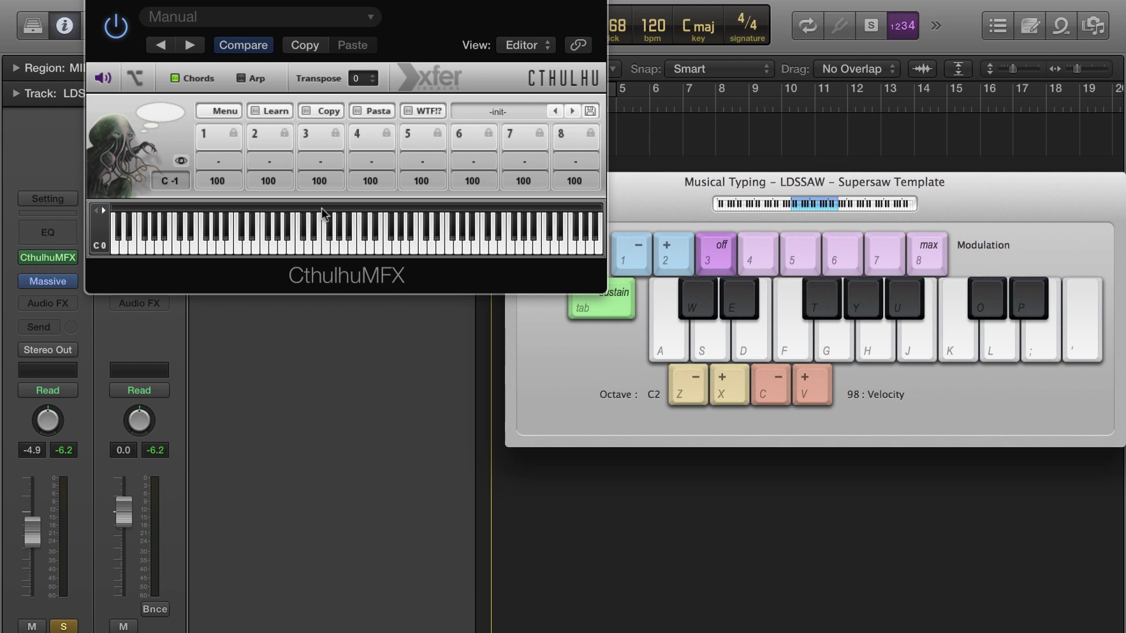
Step: Import the MIDI file SOMECHORDS.mid from the MIDIS folder into Cthulhu's chord slots
click(217, 109)
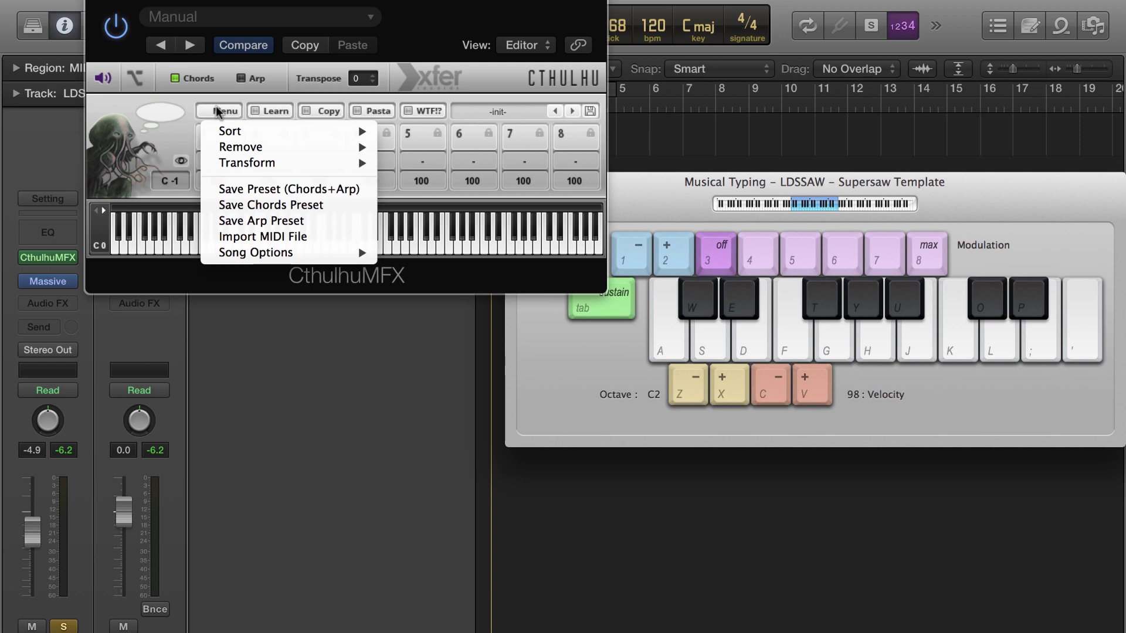
click(276, 235)
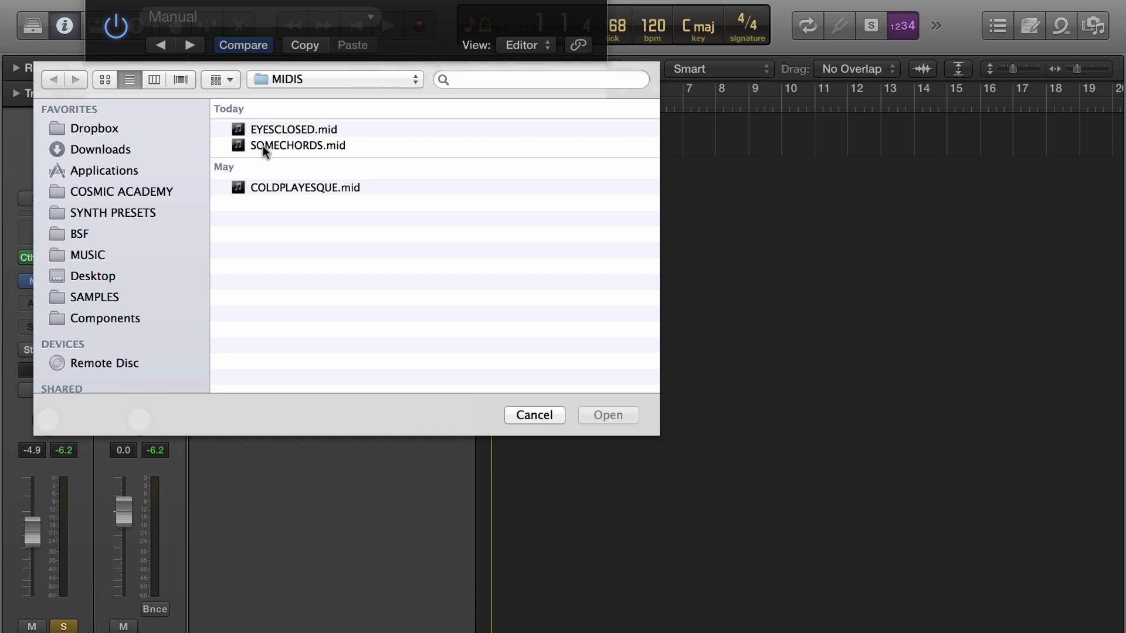
click(266, 145)
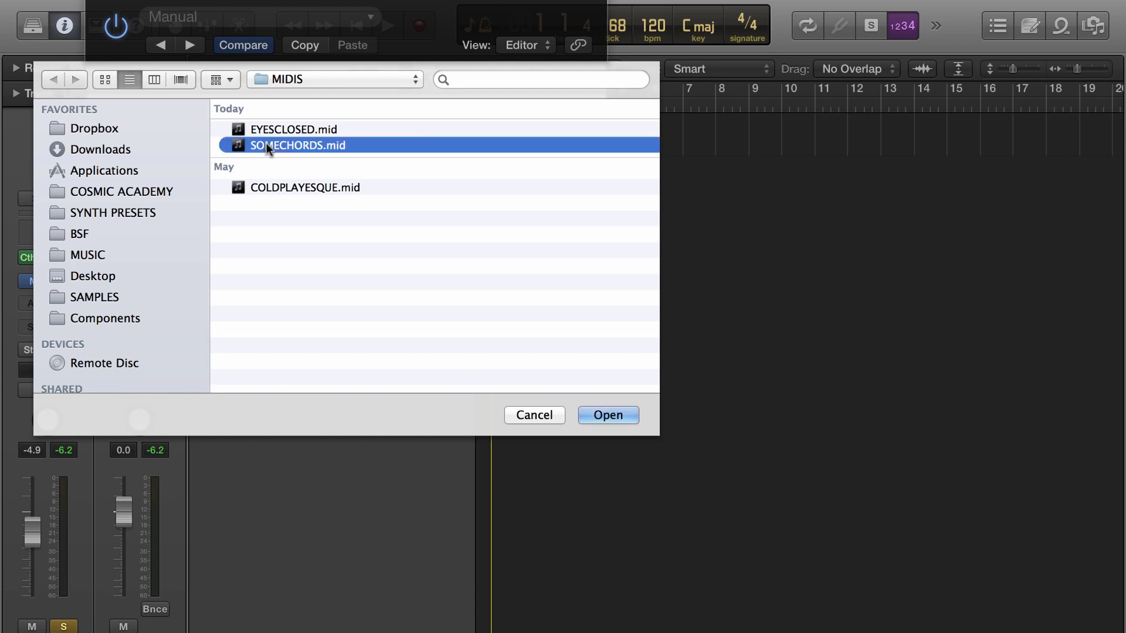
key(Return)
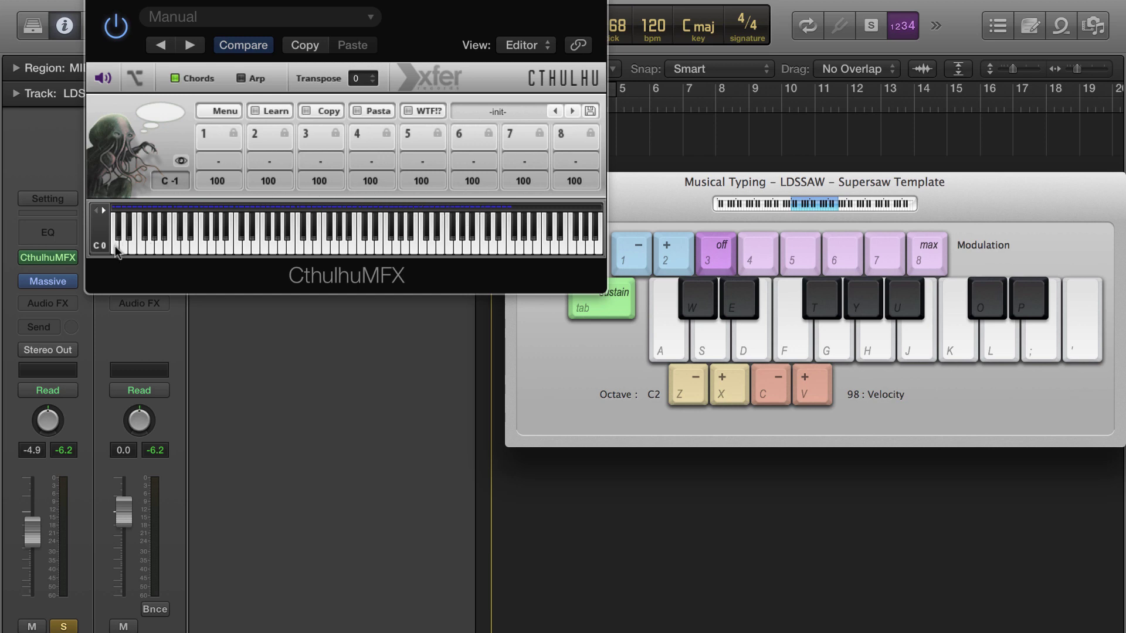
Step: Lower the Musical Typing octave to C-1 and audition the imported chords with single notes from C up to G
key(a)
key(z)
key(z)
key(z)
key(a)
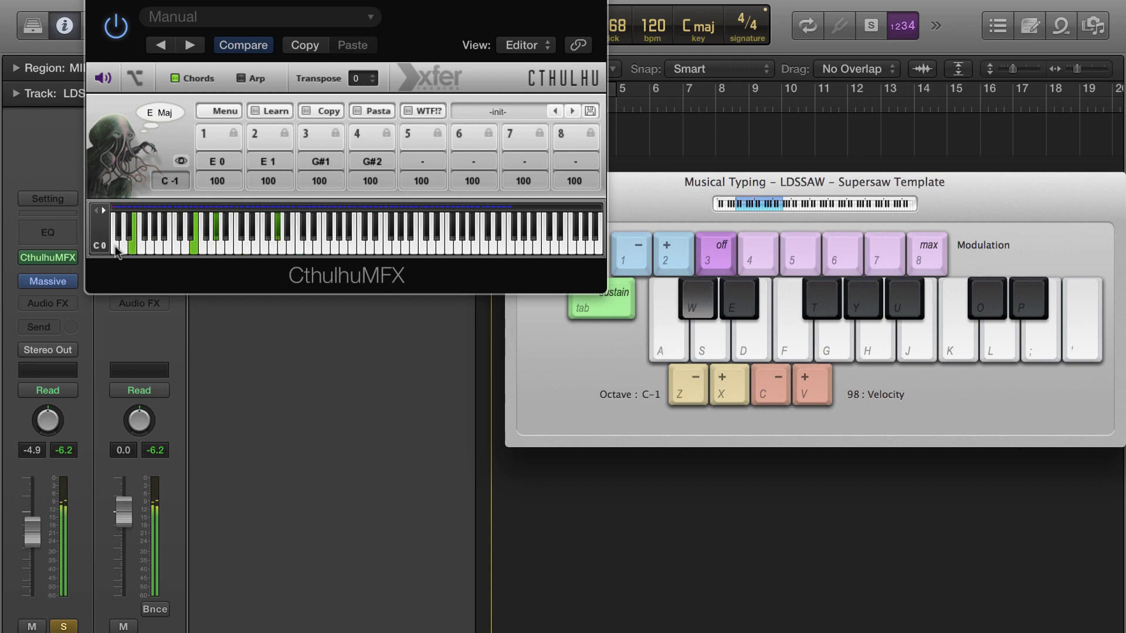
key(s)
key(d)
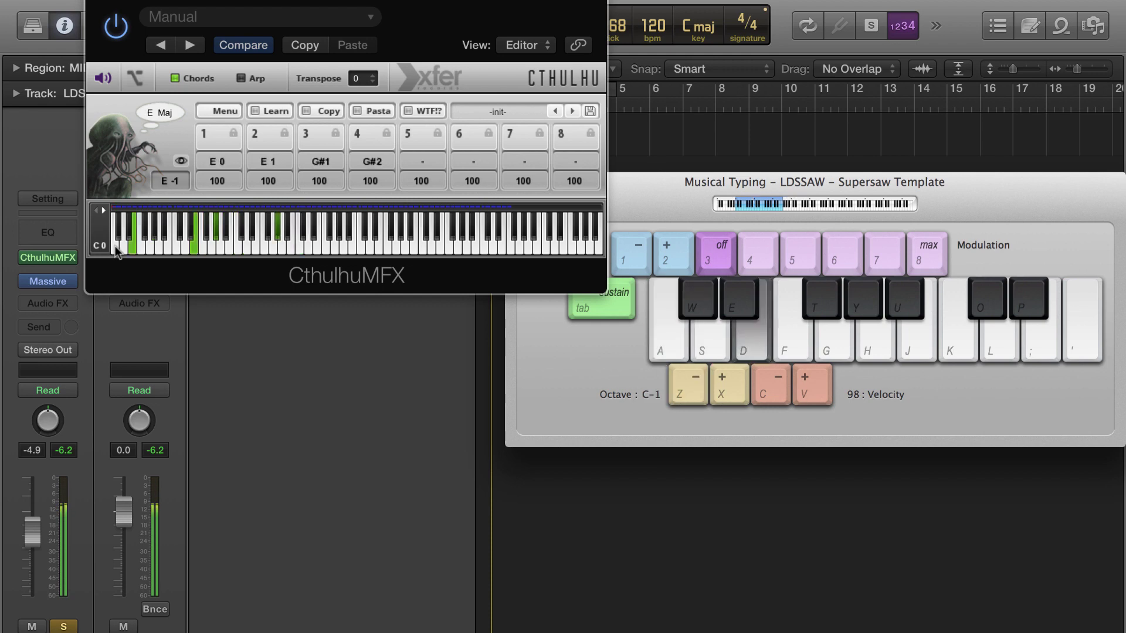
key(f)
key(g)
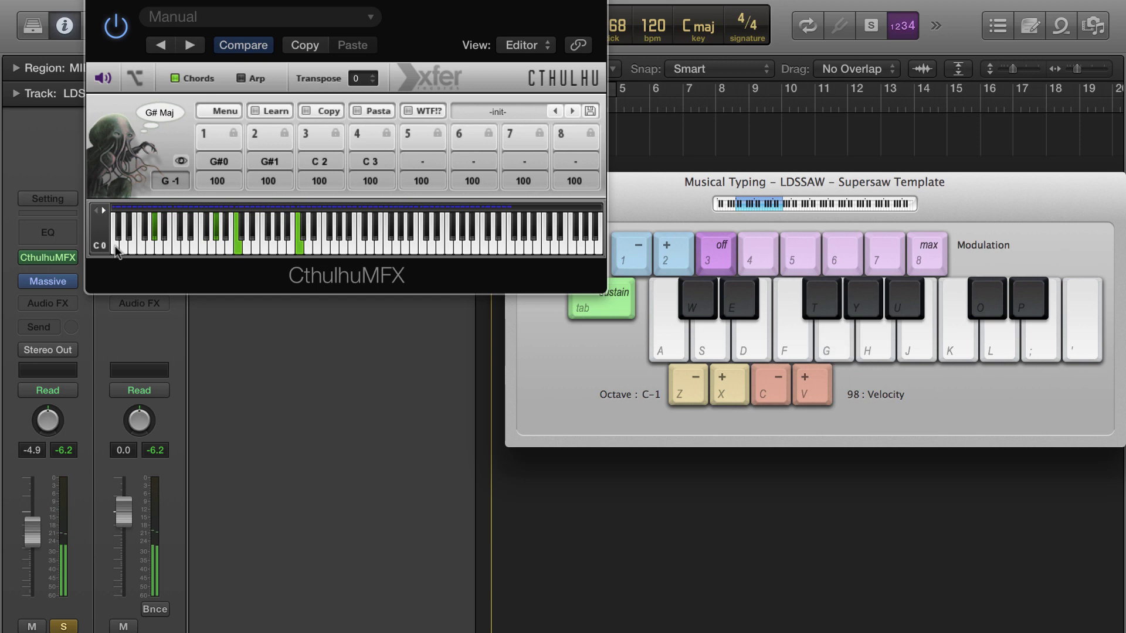
key(d)
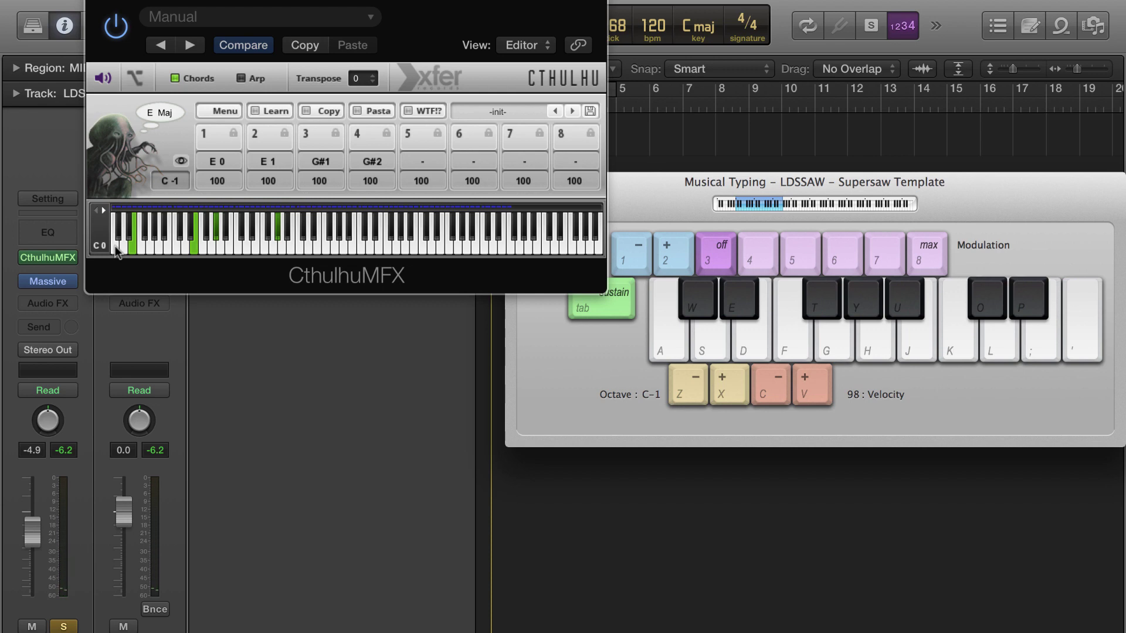
Step: Remove the duplicate chords from the imported chord set
click(233, 112)
click(188, 132)
click(227, 114)
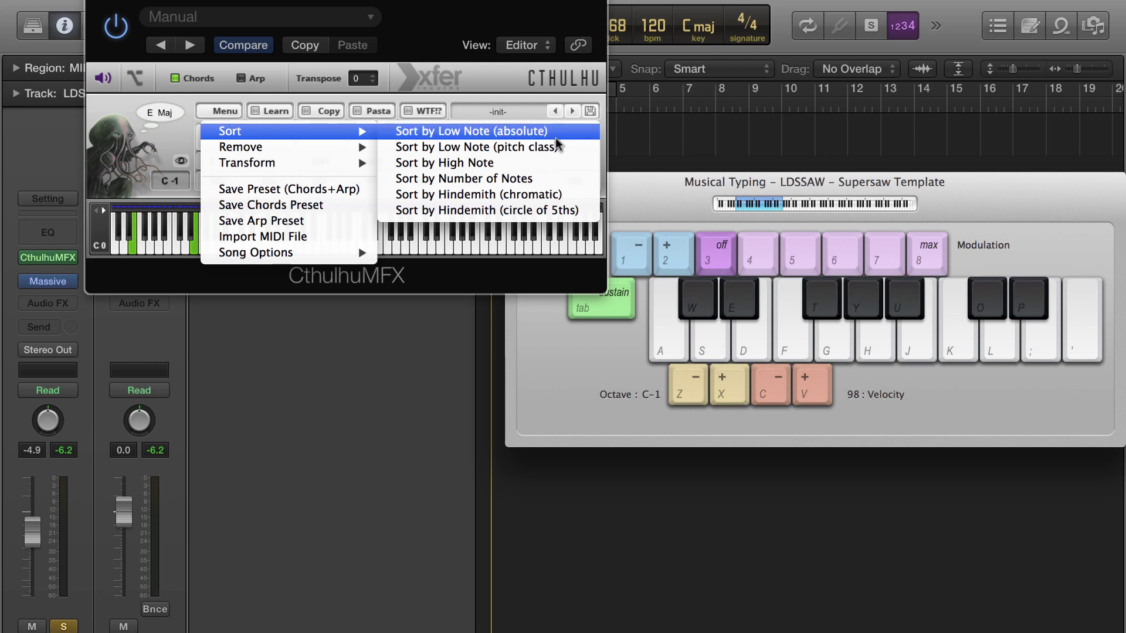
mouse_move(351, 147)
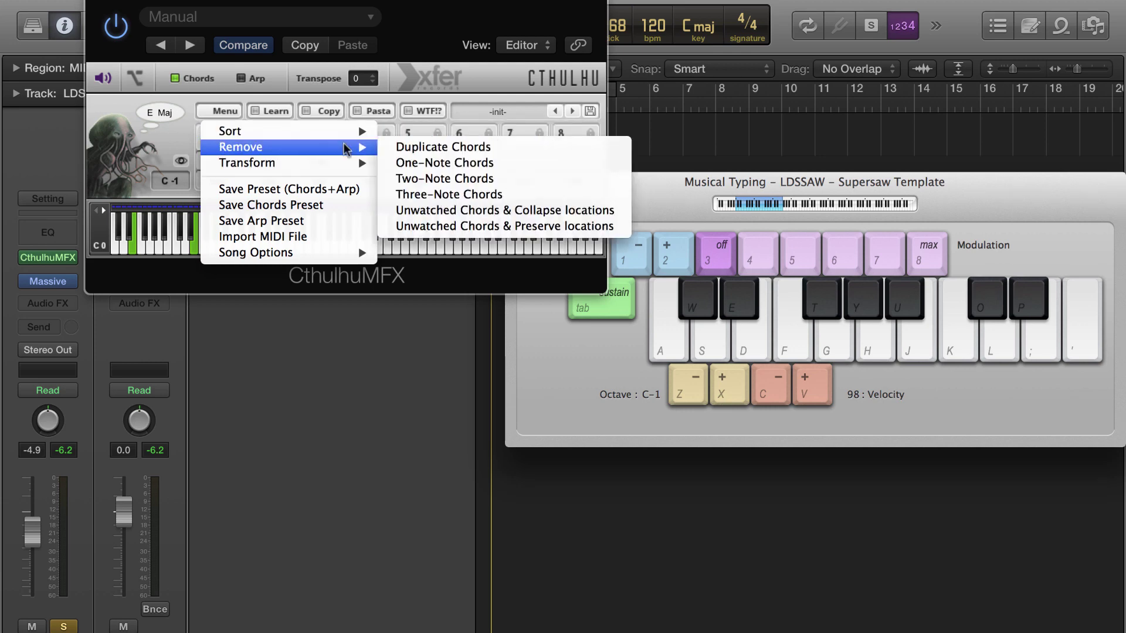
click(421, 150)
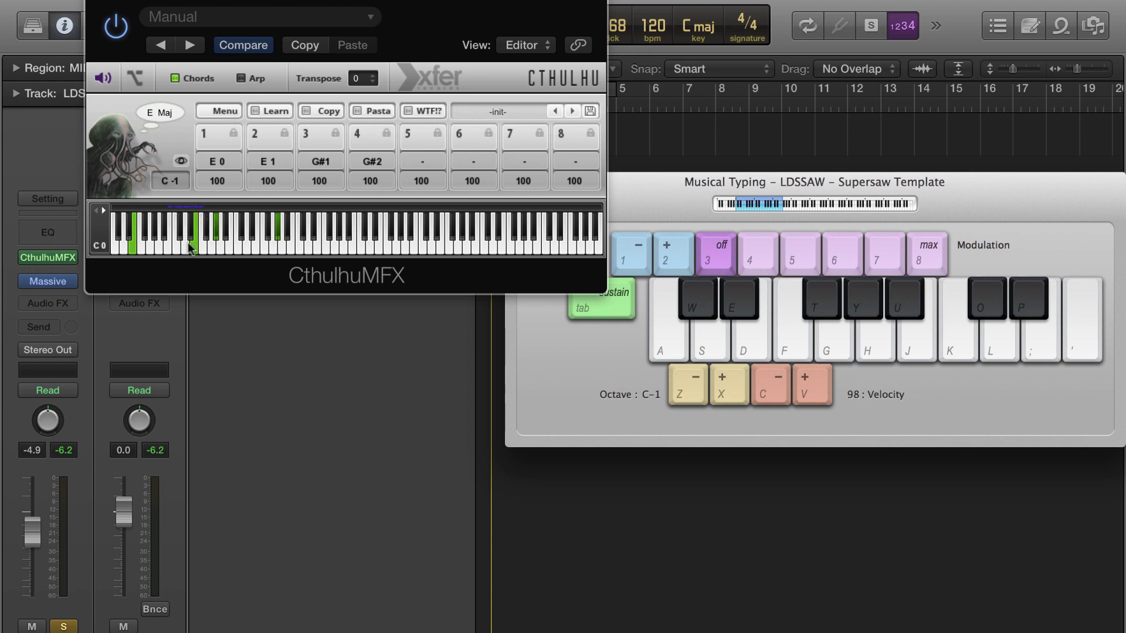
Step: Transform the chord set by populating the empty slots with variations
click(226, 111)
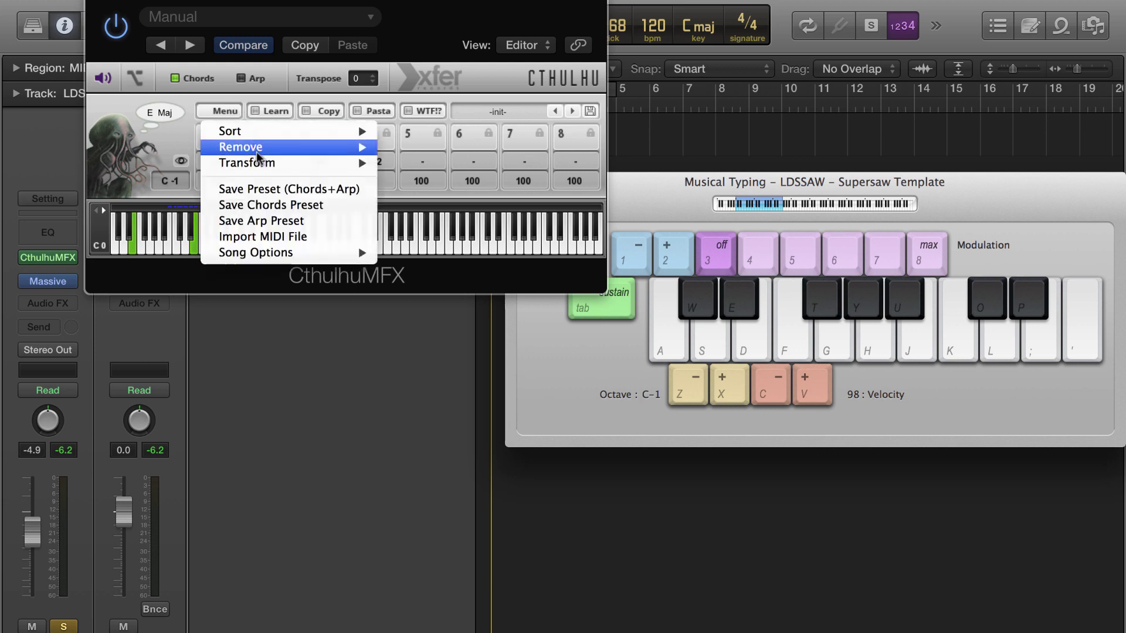
mouse_move(252, 164)
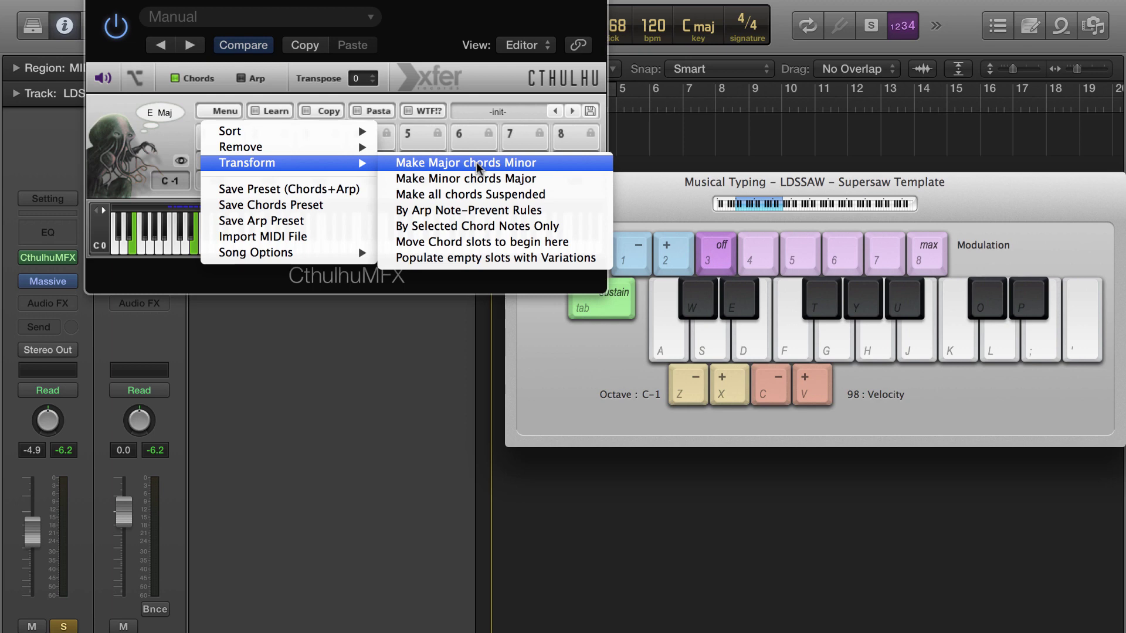
click(447, 258)
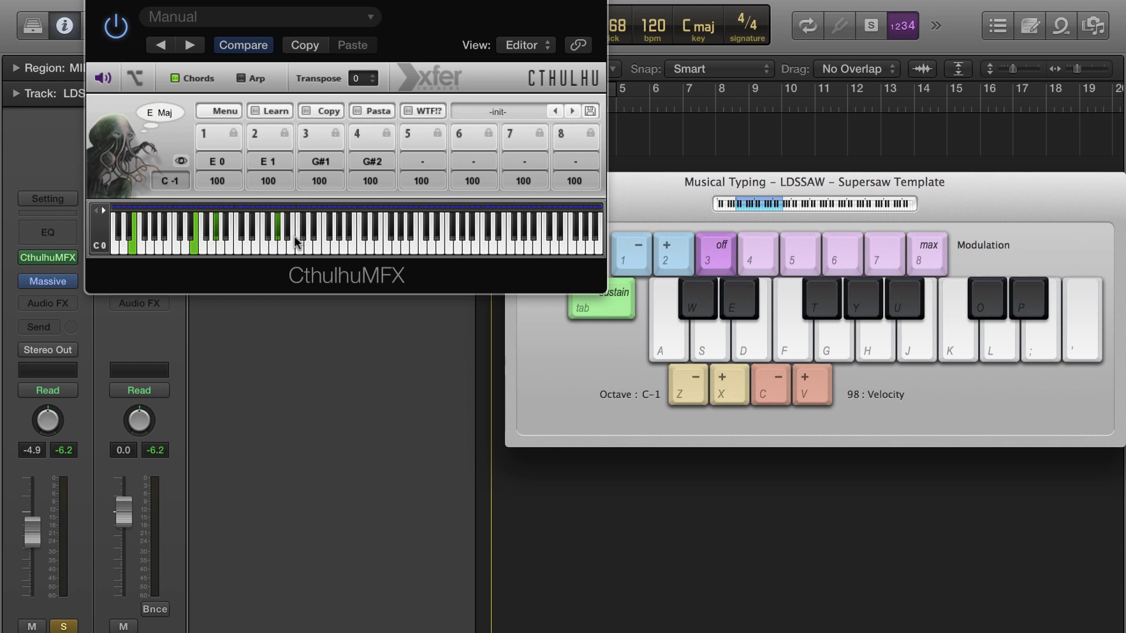
Step: Raise the Musical Typing octave to C1 and C2 and audition the chord variations on F#1 and D#2
key(x)
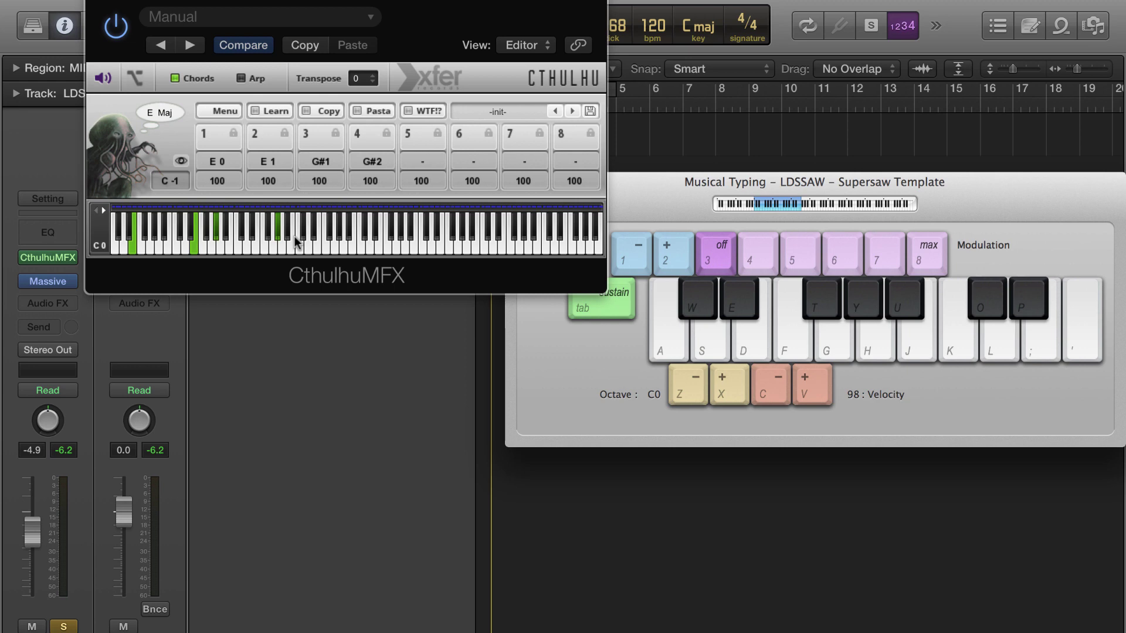
key(x)
key(t)
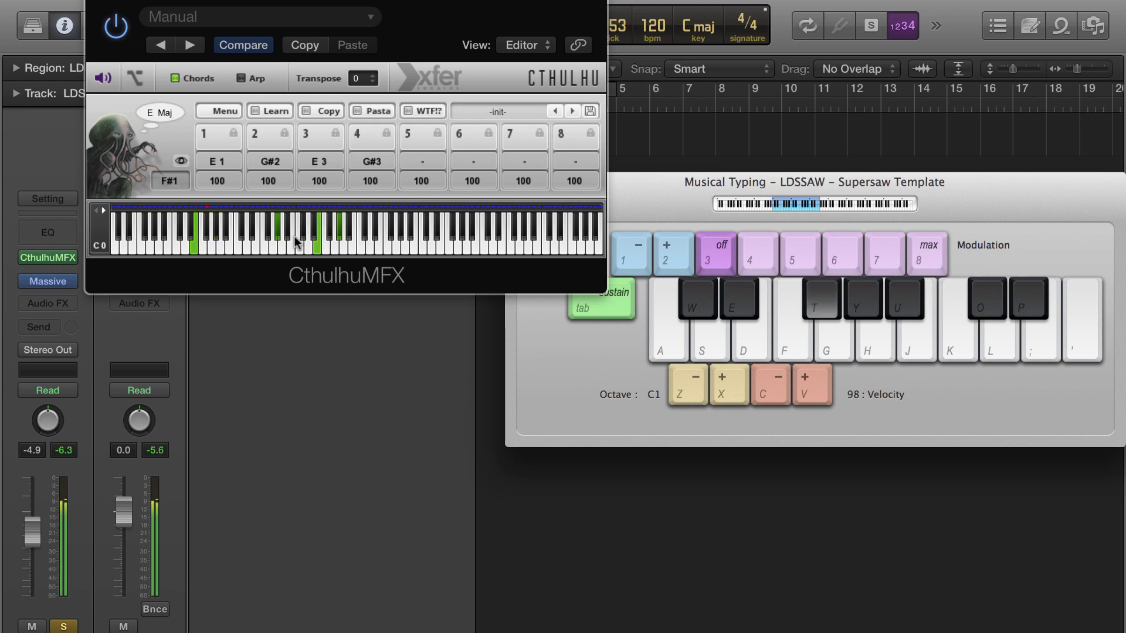
key(e)
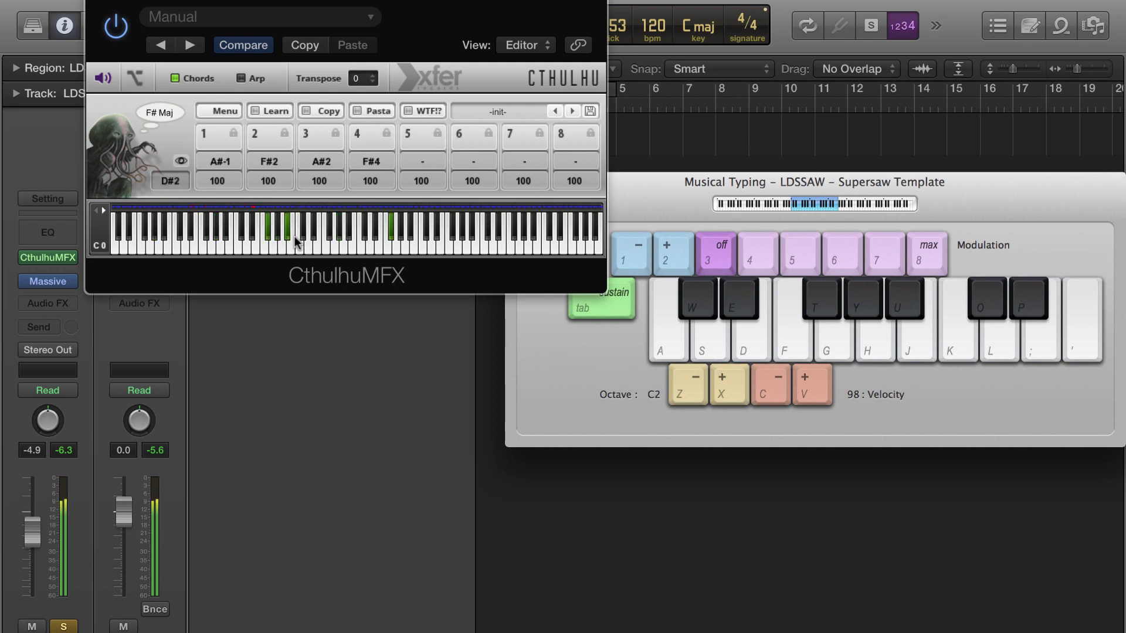
key(e)
key(e)
key(t)
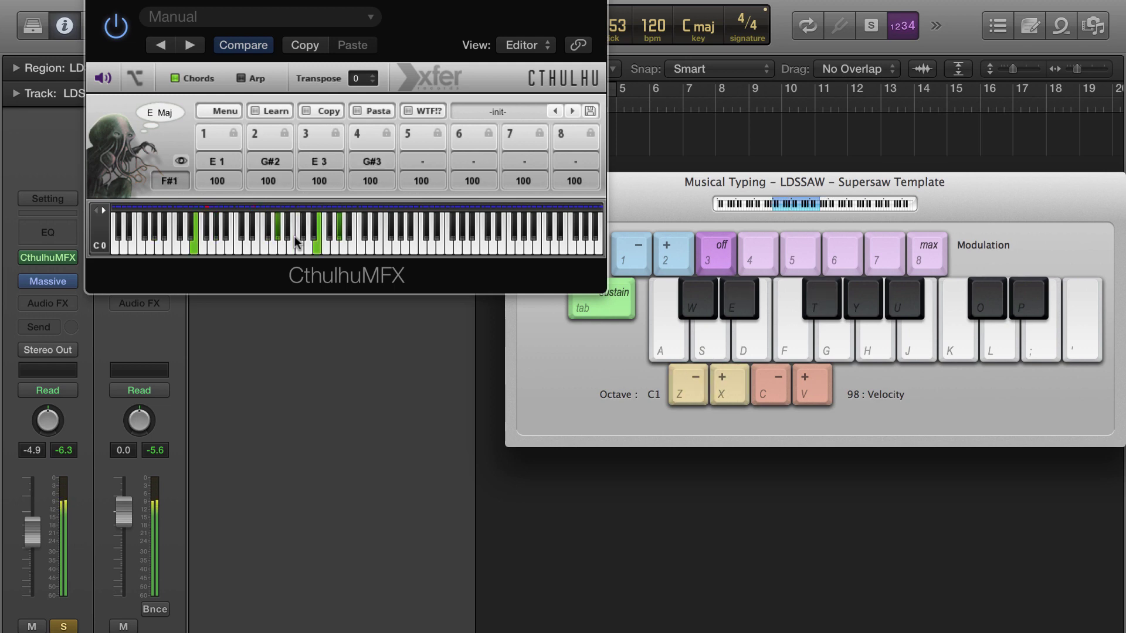
key(t)
key(e)
key(e)
key(x)
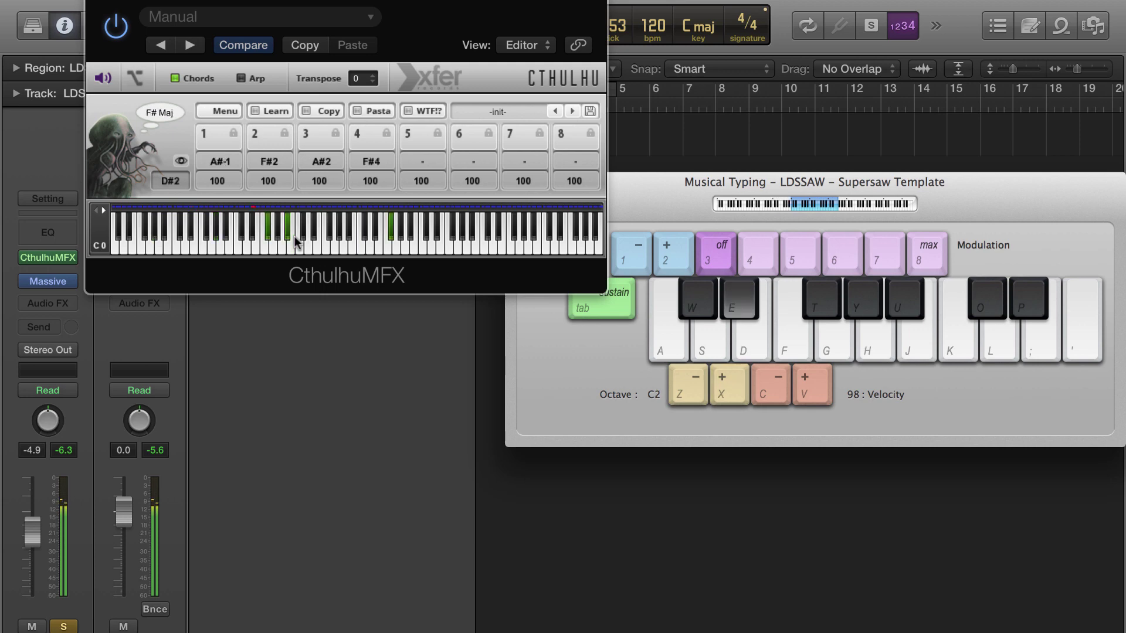
key(e)
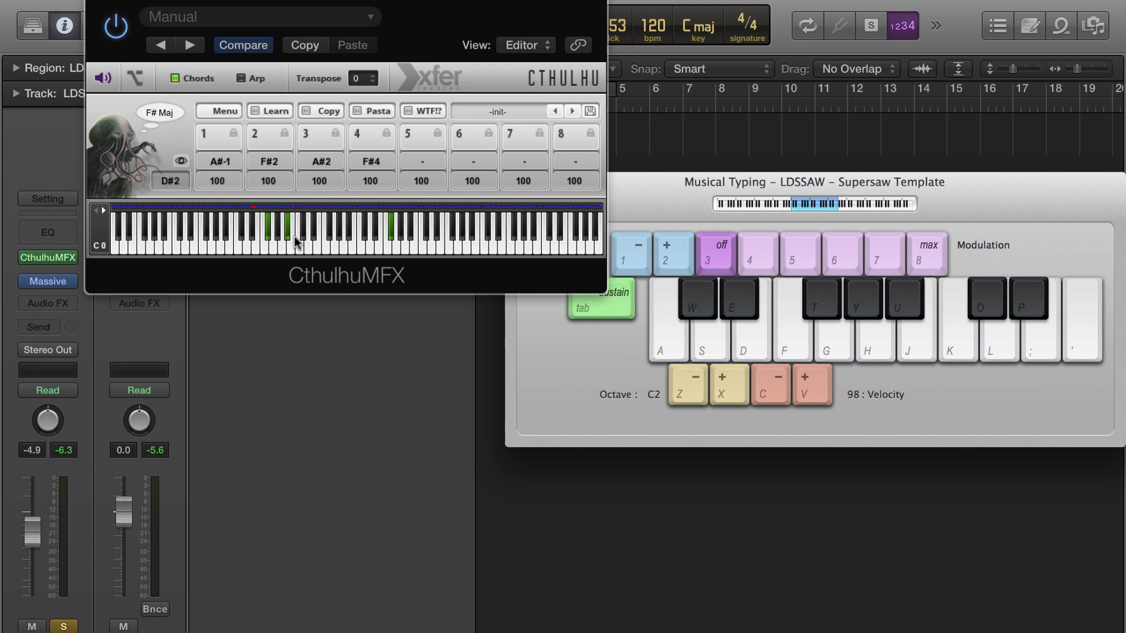
Step: Move the CthulhuMFX plug-in window clear of the transport controls and the Supersaw track's header and region lane
drag(248, 0, 698, 157)
drag(521, 95, 775, 103)
drag(587, 154, 353, 191)
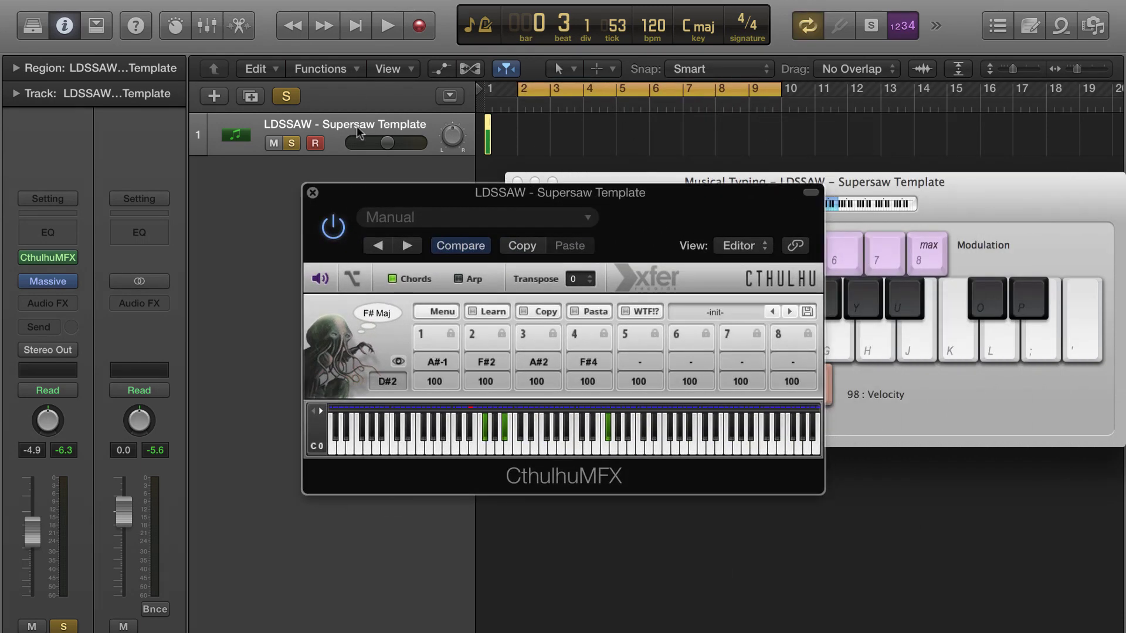
Step: Record four G2 notes on the LDSSAW - Supersaw Template track and open the recorded region in the Piano Roll
click(418, 26)
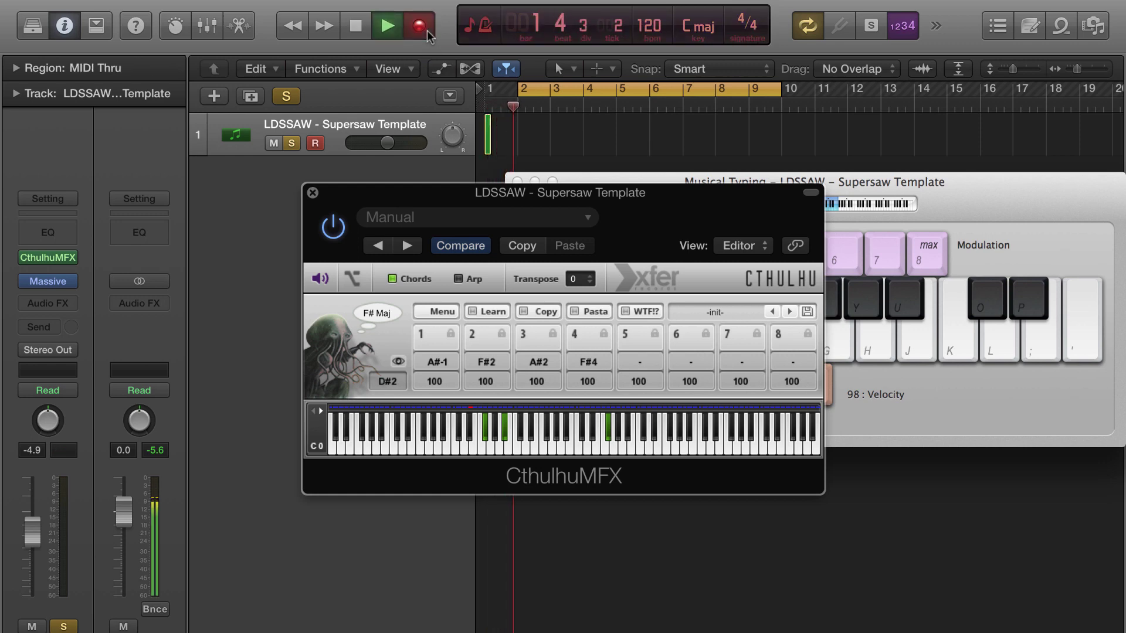
key(g)
key(g)
key(g)
key(g)
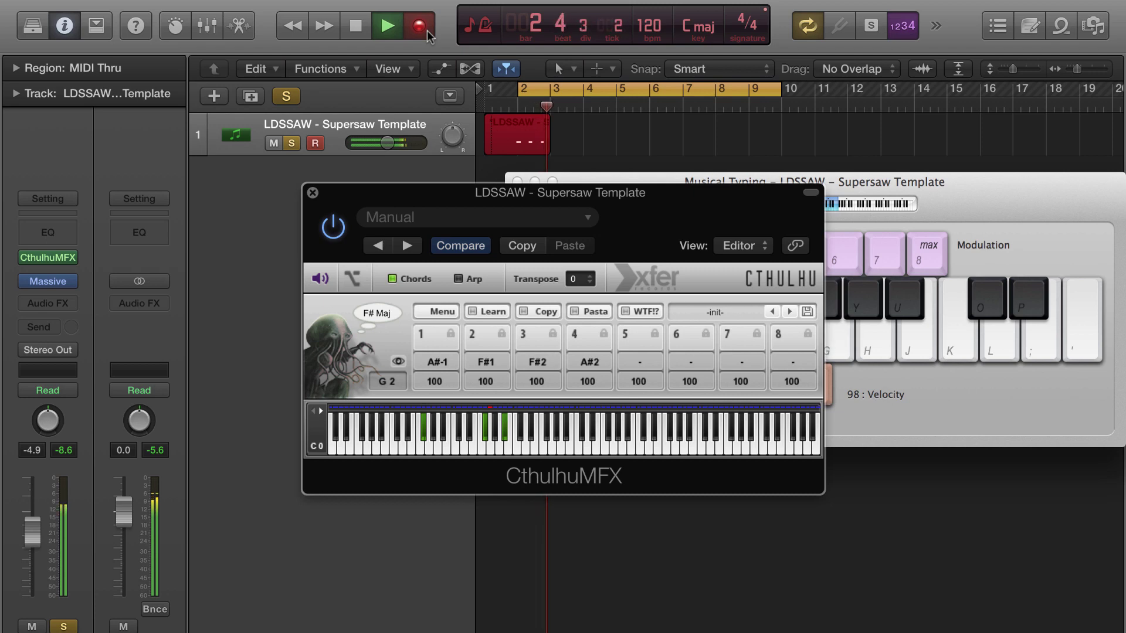
key(space)
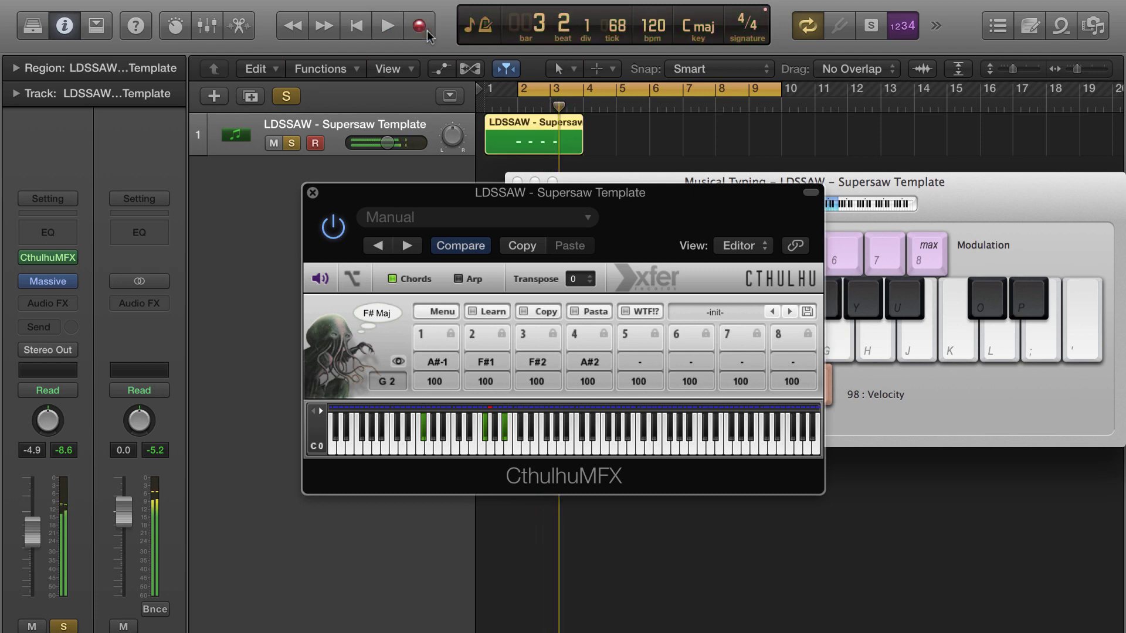
double_click(543, 138)
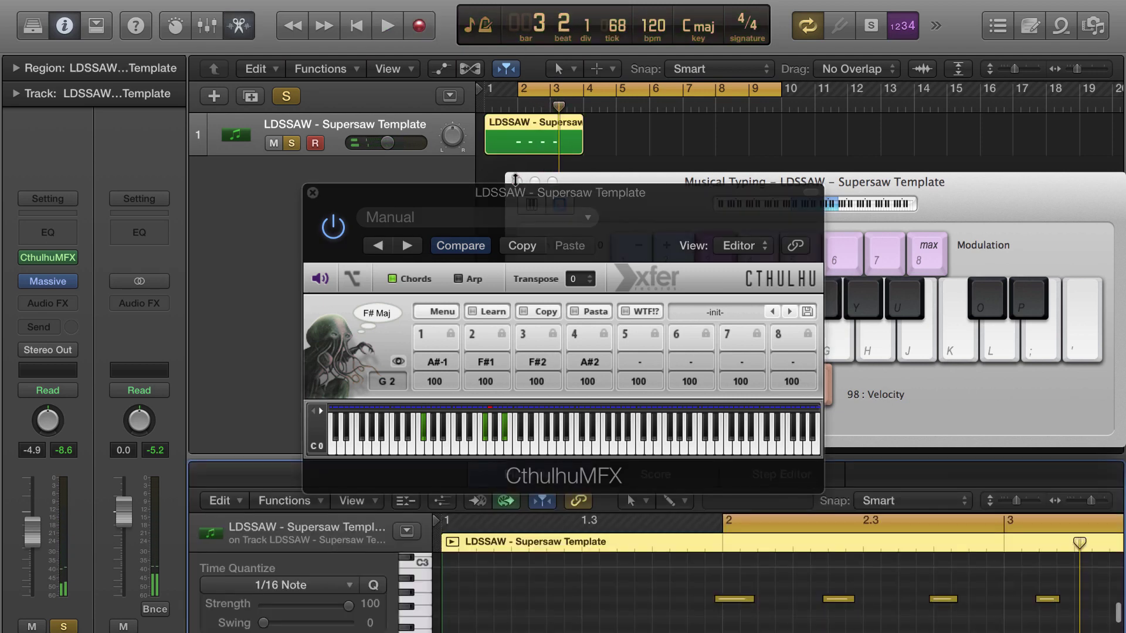
scroll(621, 599, right, 5)
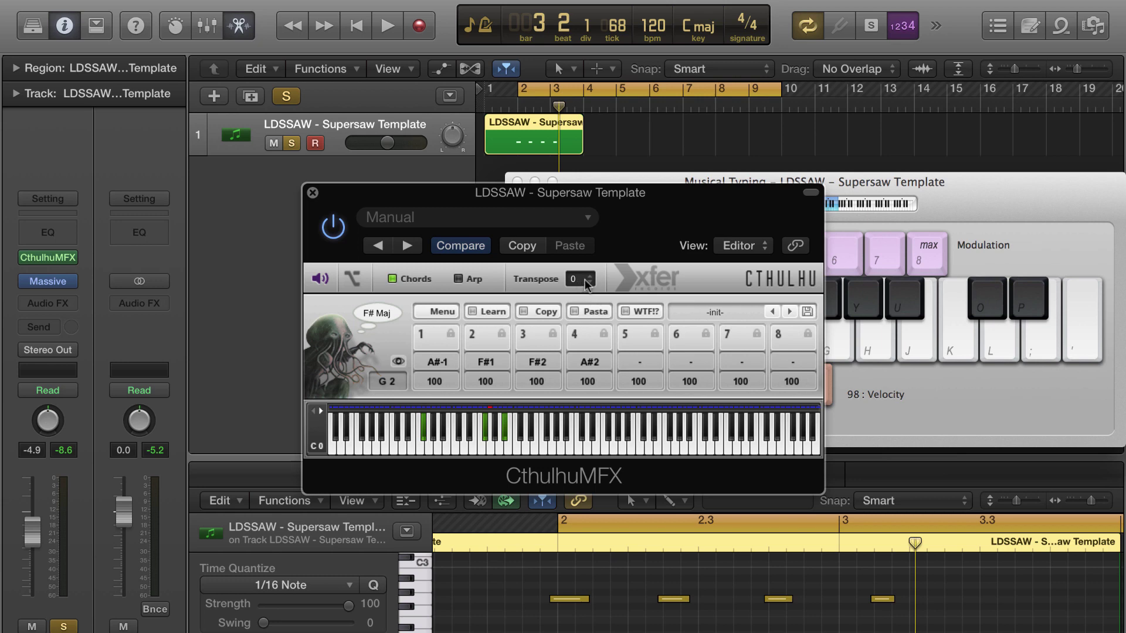
Step: Set Cthulhu's Transpose value to 5
drag(585, 279, 573, 250)
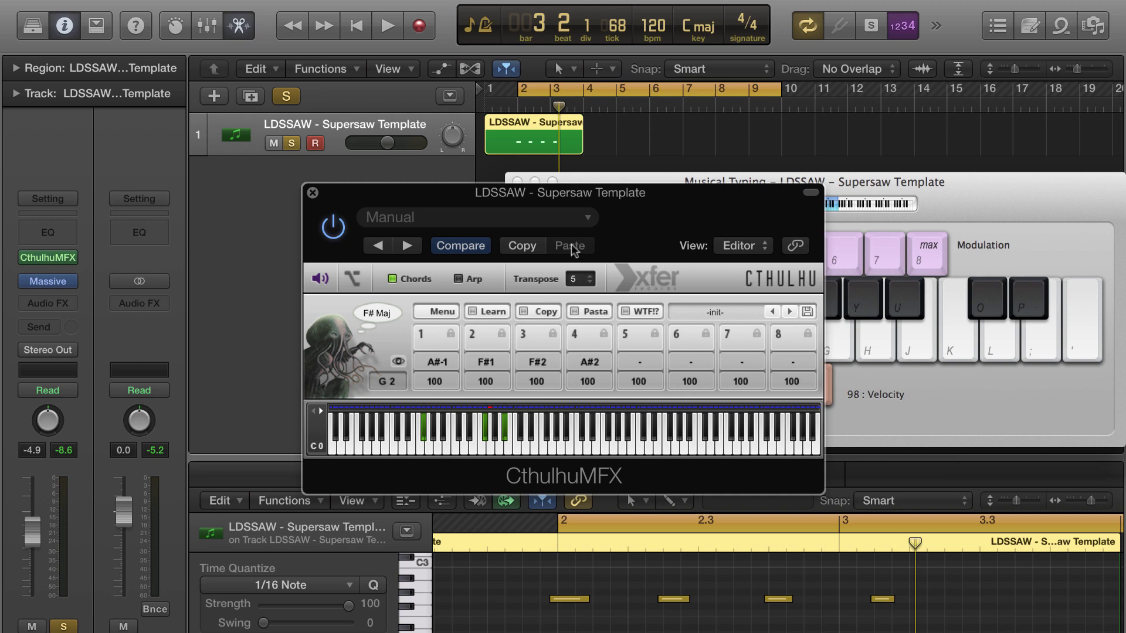